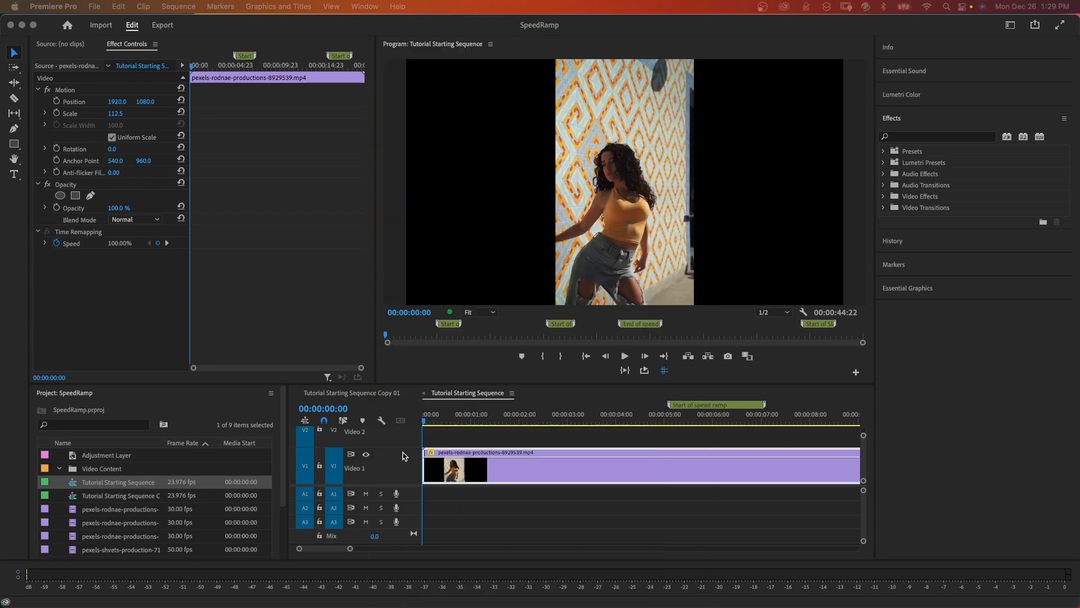
Increase the Video 1 track height and show the clip's Time Remapping Speed line on the timeline
left_click(526, 468)
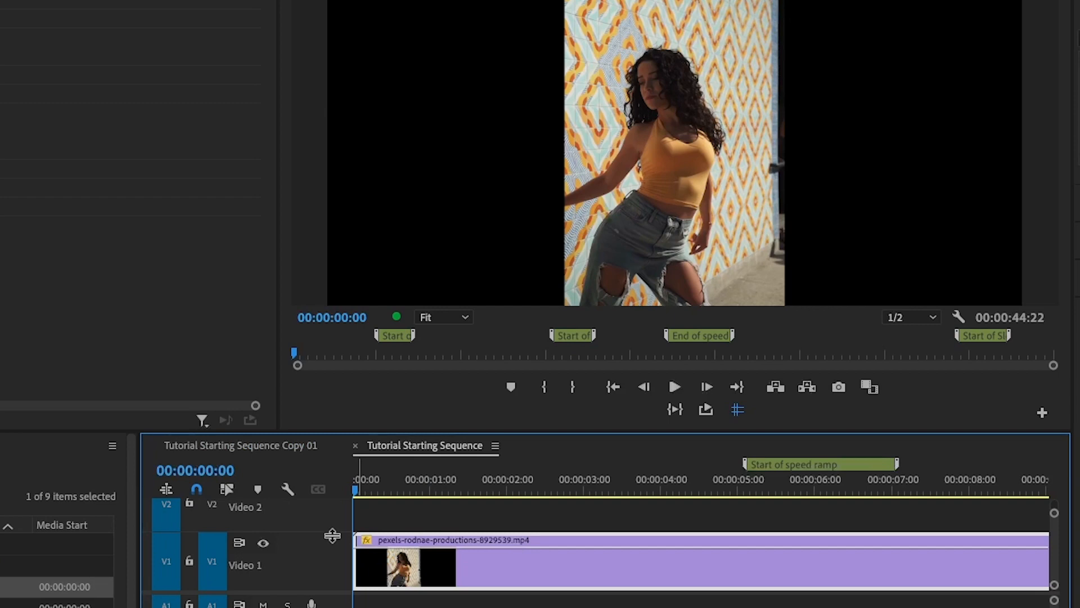
left_click_drag(333, 535, 330, 513)
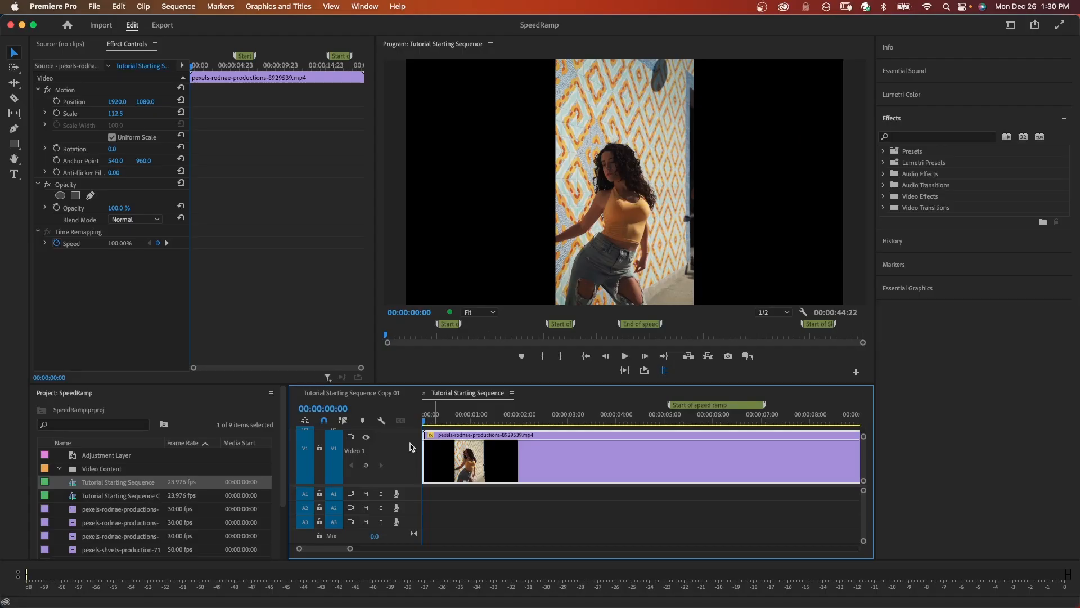
right_click(538, 453)
mouse_move(619, 453)
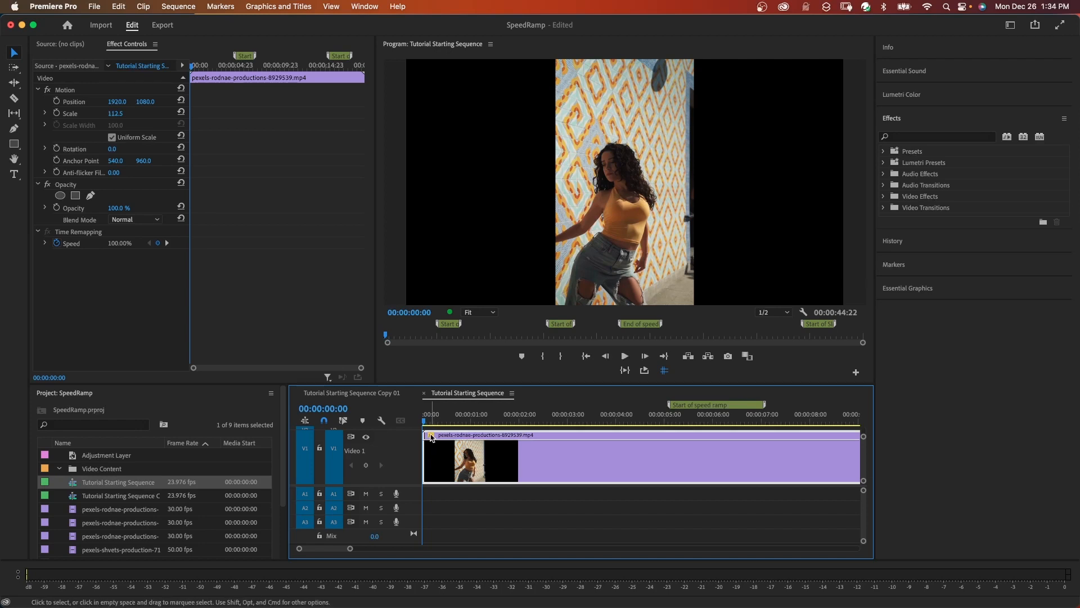
left_click(431, 436)
mouse_move(466, 473)
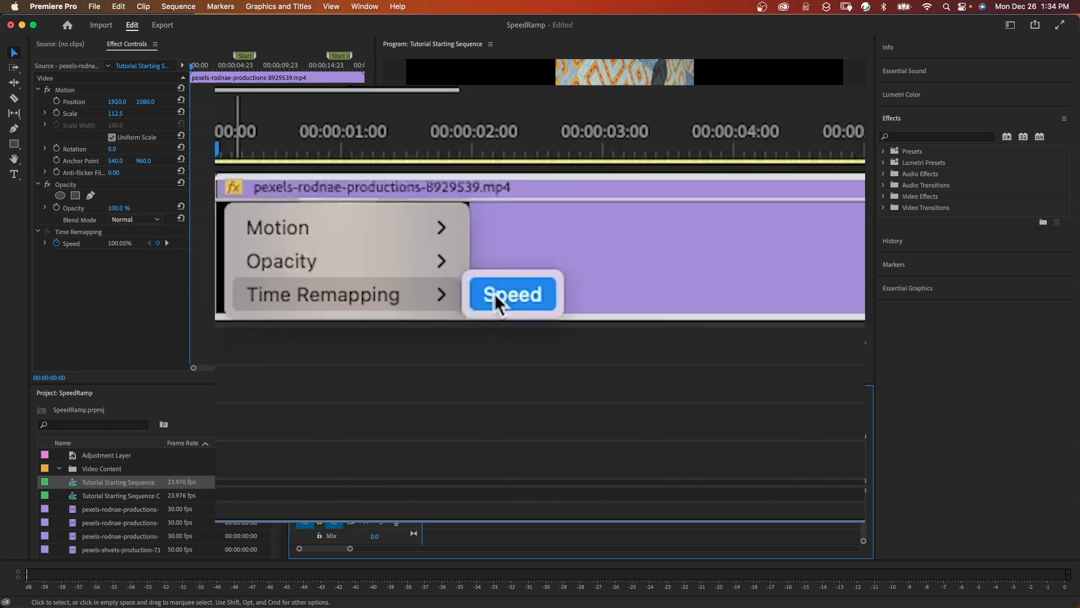
left_click(494, 294)
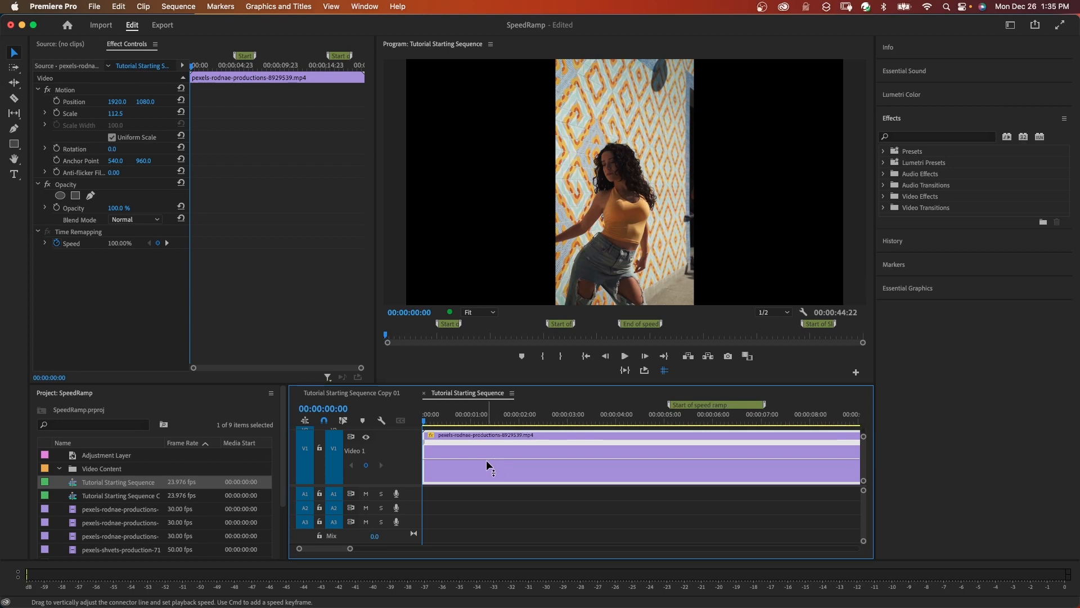
left_click_drag(486, 461, 486, 461)
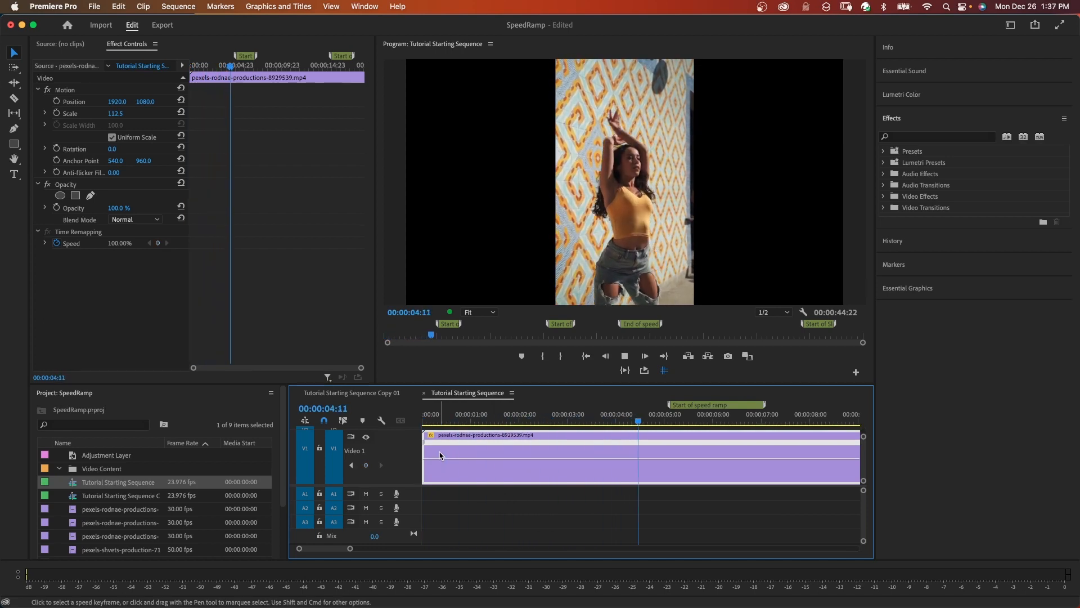
Add speed keyframes to the clip at the start of the speed ramp marker, 00:00:05:03, and at 00:00:06:07
key("space")
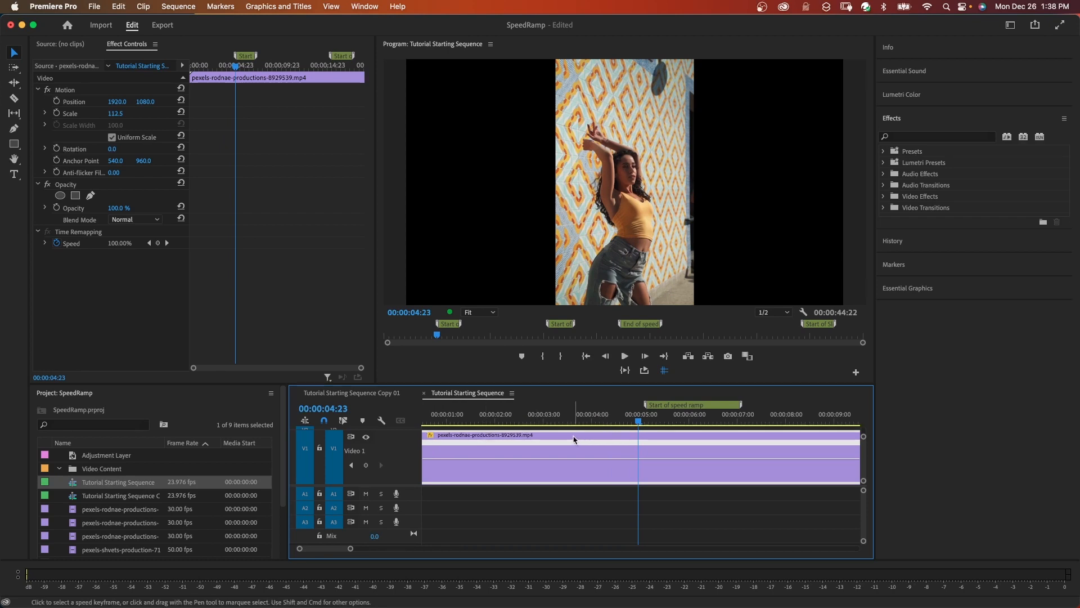
left_click(647, 423)
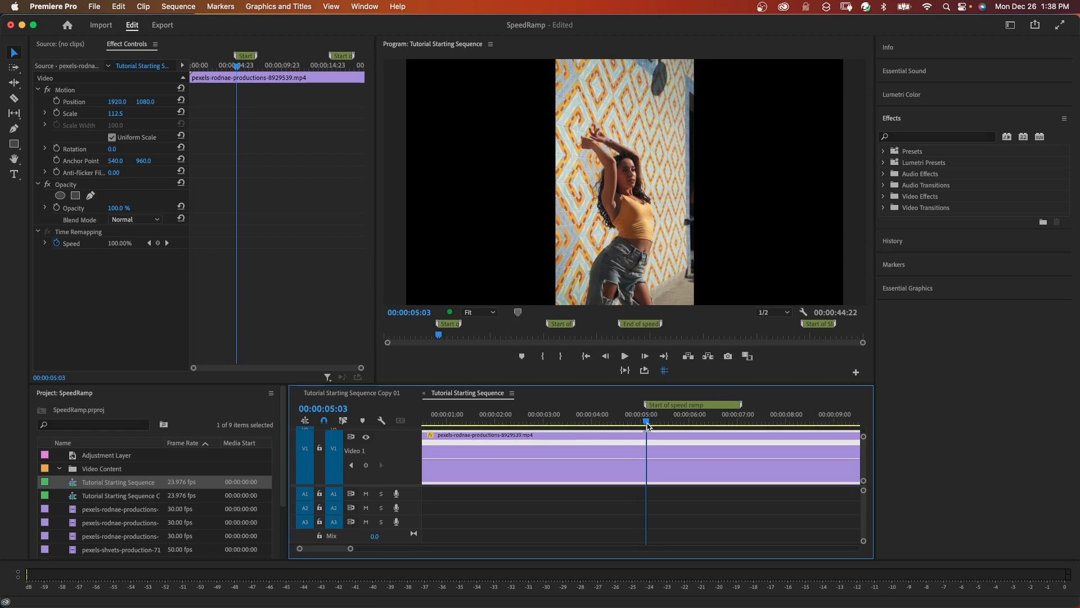
left_click_drag(646, 425, 670, 431)
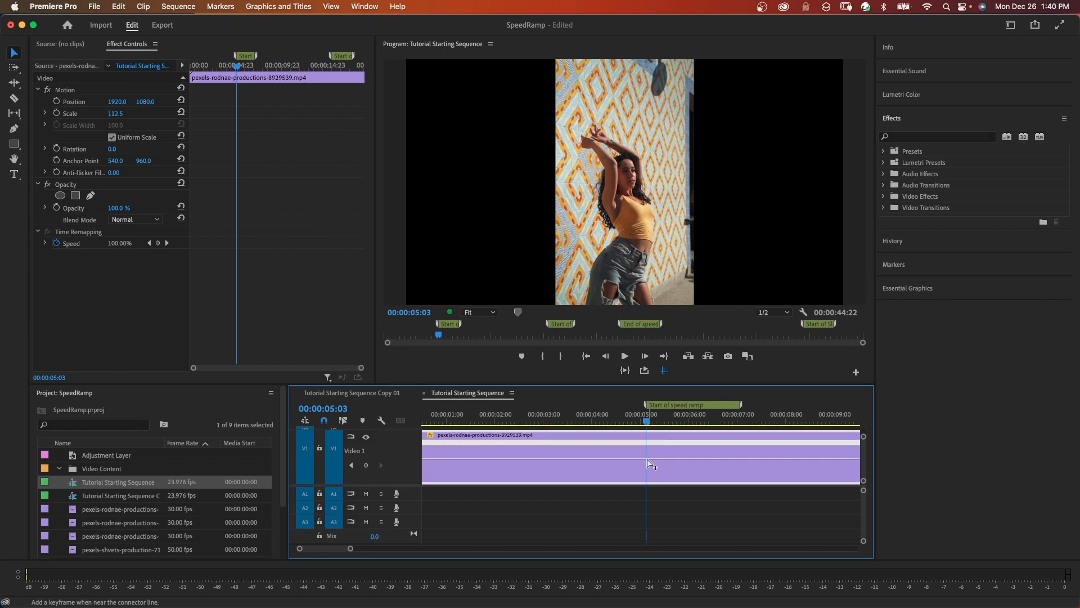
left_click(647, 460, "super")
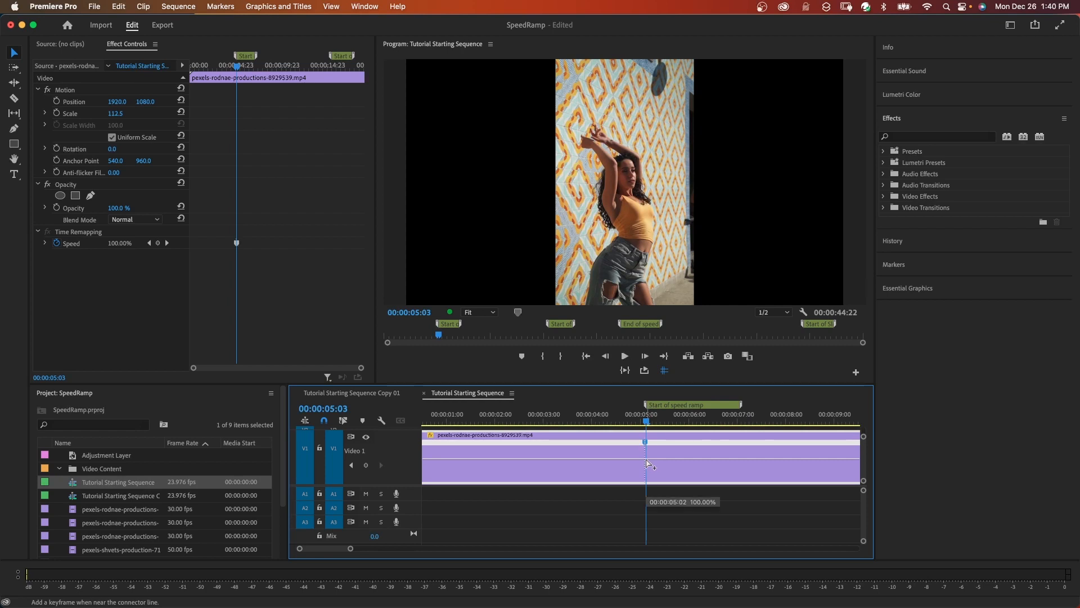
left_click_drag(682, 424, 706, 428)
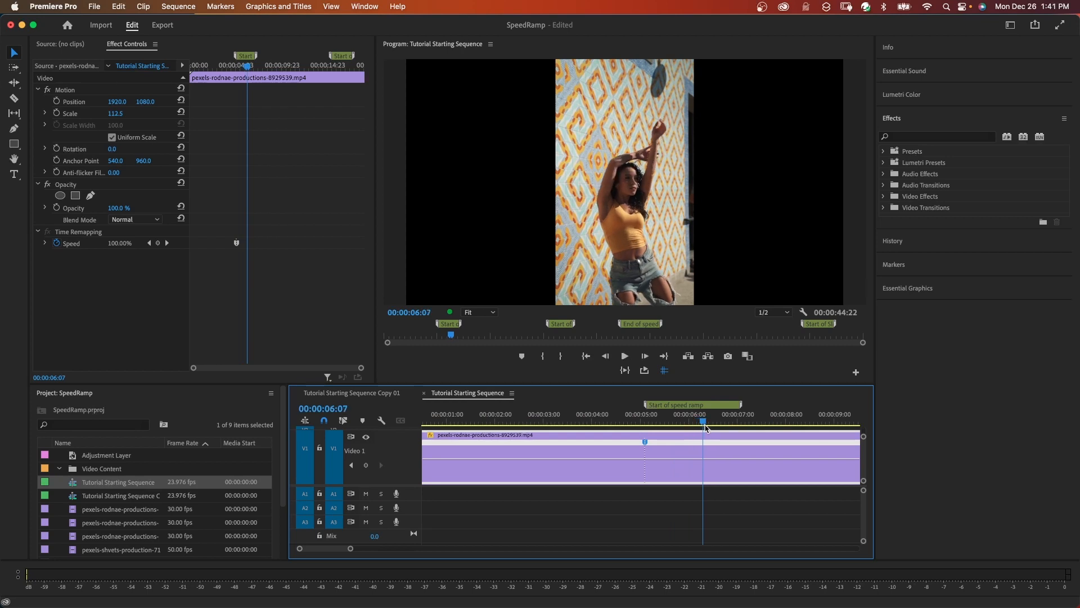
left_click(703, 460, "super")
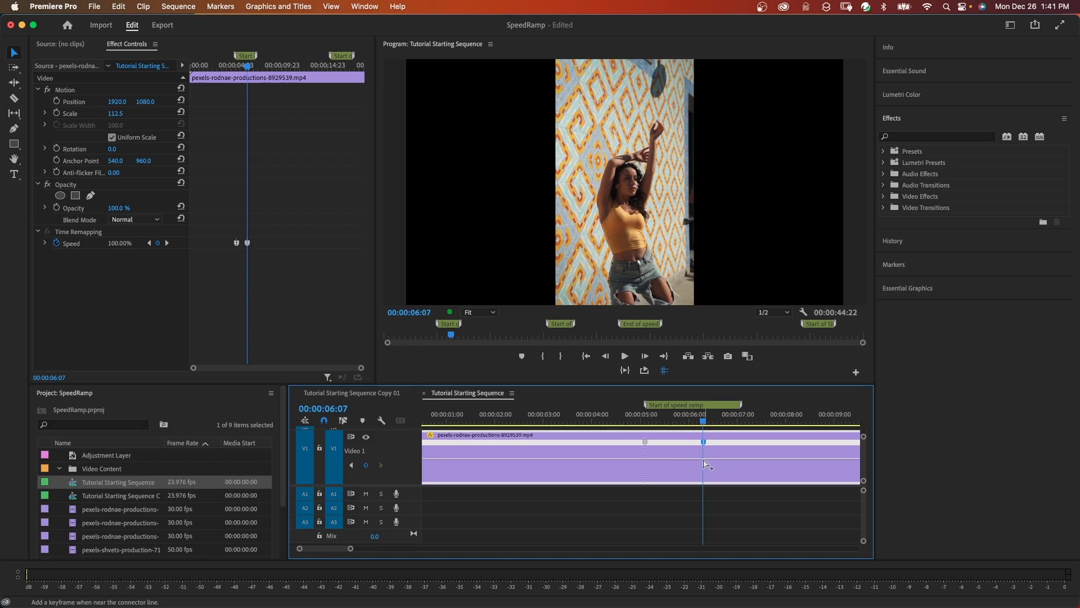
Raise the clip's speed between the two keyframes to 252% and expand the Speed property's velocity graph
left_click(670, 458)
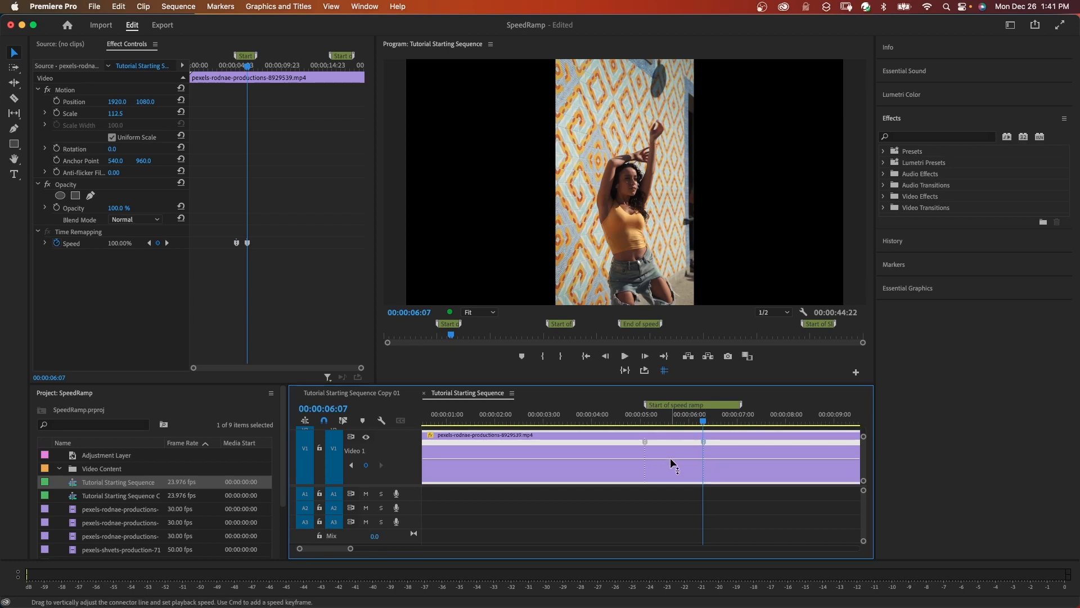
left_click_drag(670, 457, 670, 372)
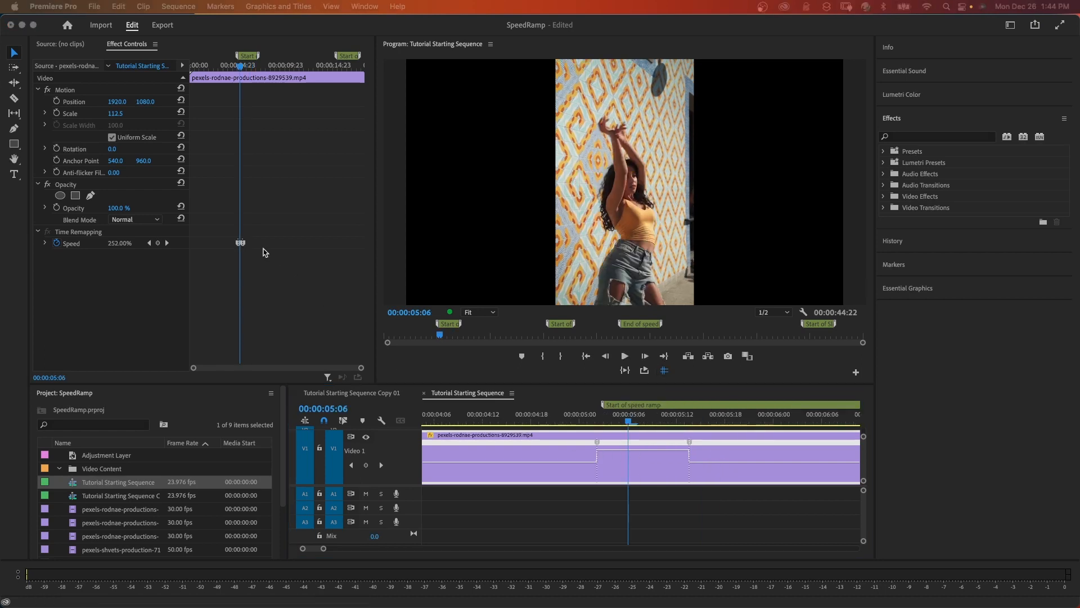
left_click(45, 243)
Play back the sped-up section from shortly before the first speed keyframe to review the speed change
left_click(651, 466)
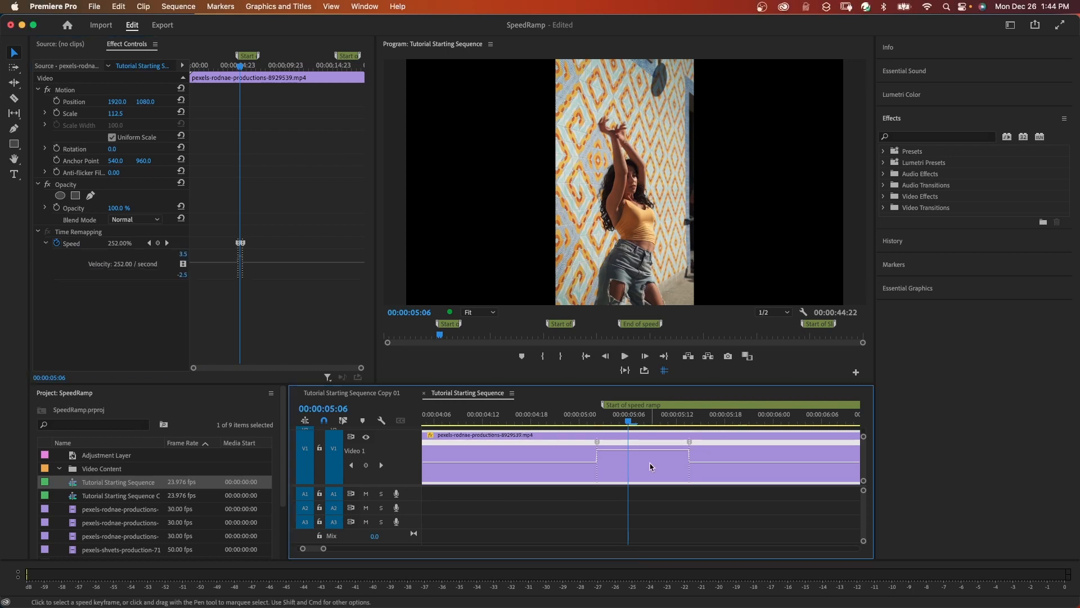
key("space")
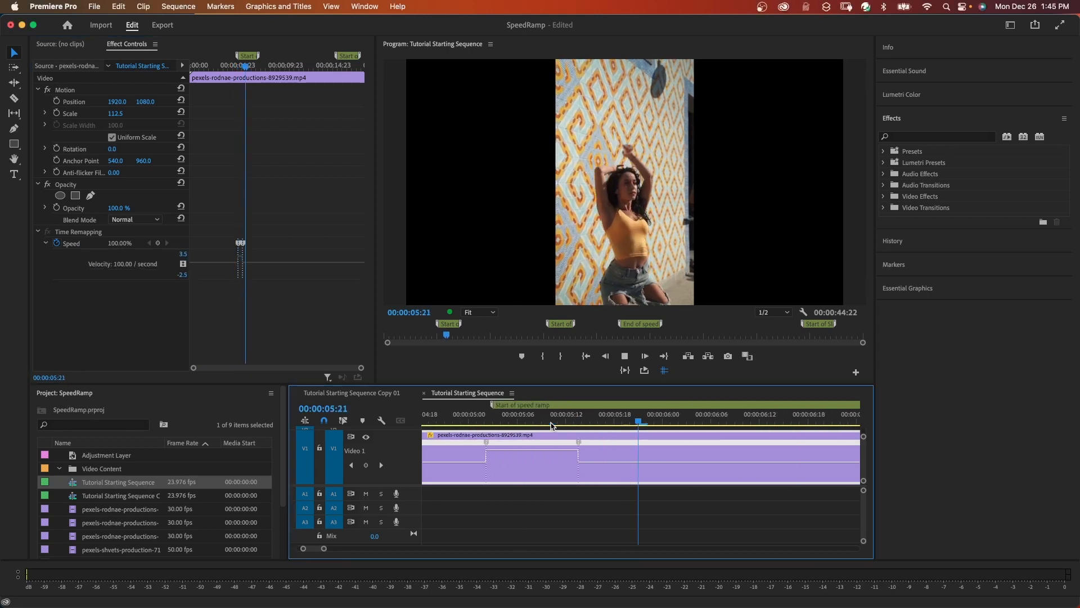
scroll(551, 425, "up", 2)
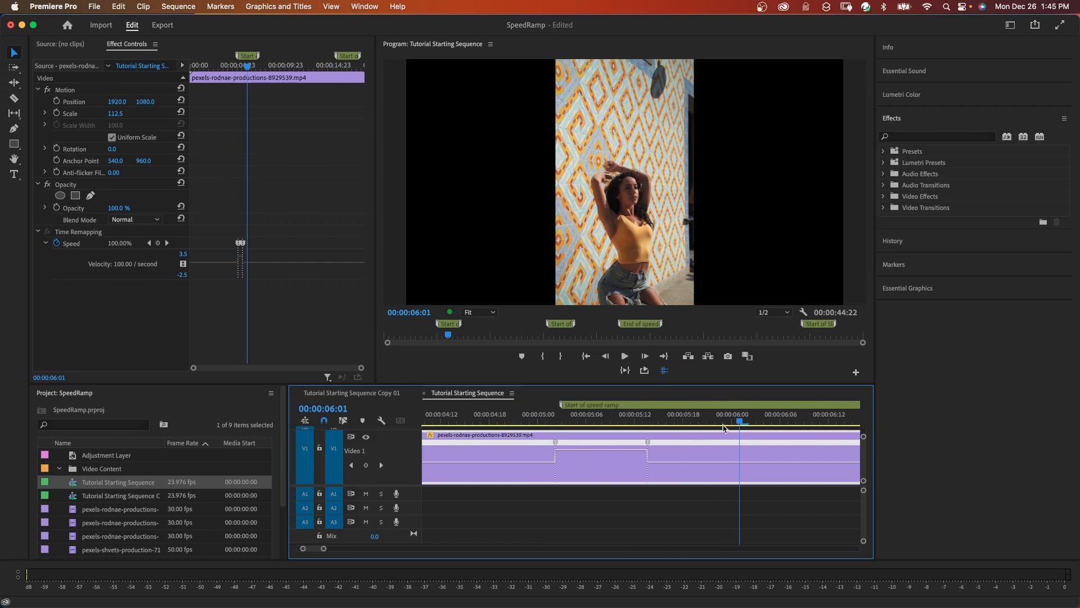
left_click_drag(739, 423, 476, 419)
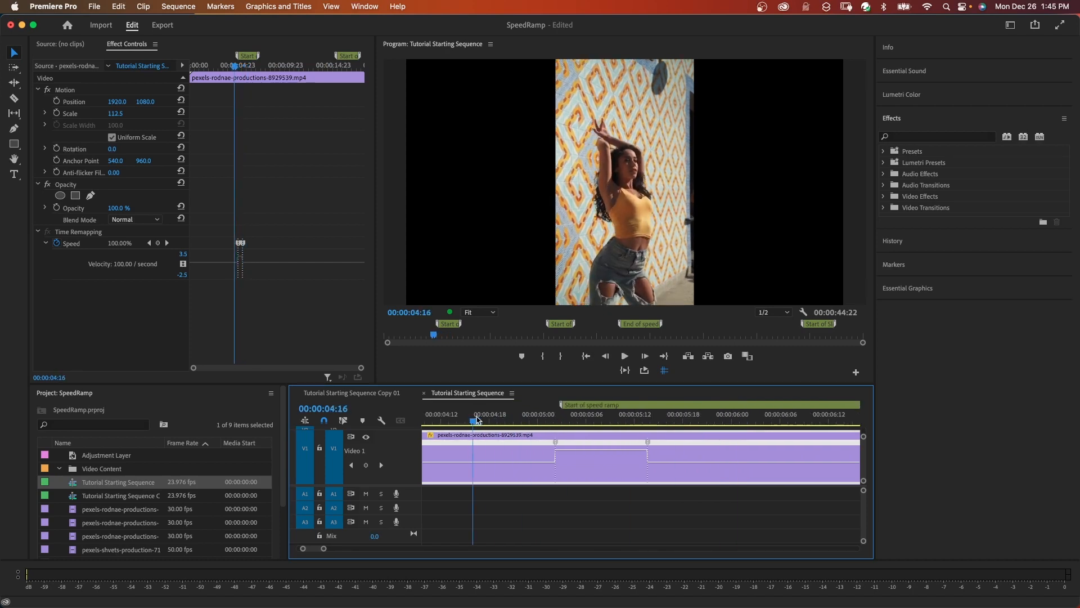
key("space")
key("space")
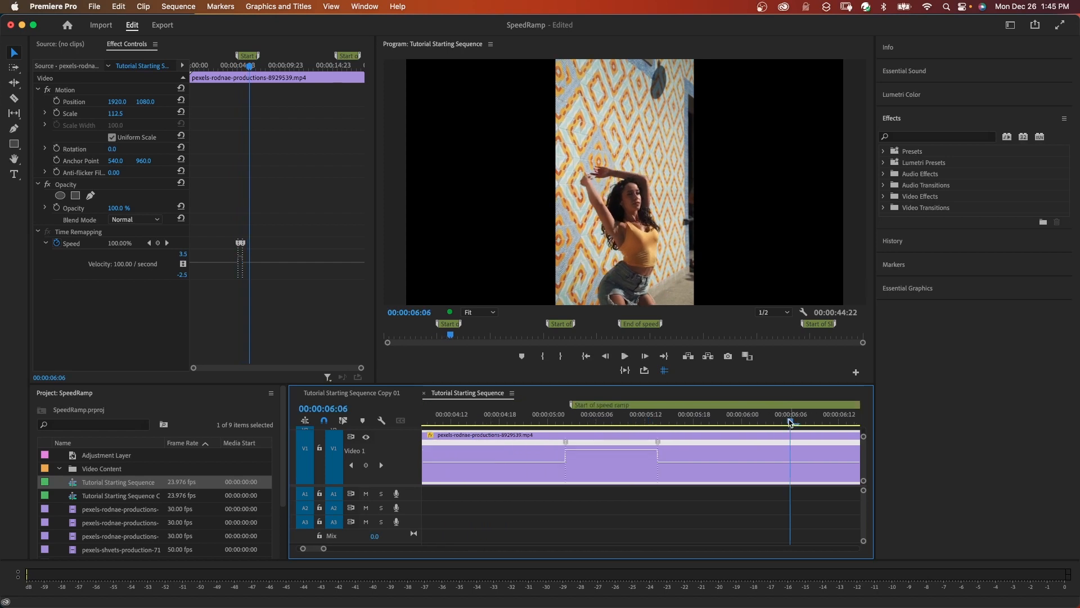
left_click_drag(791, 422, 548, 422)
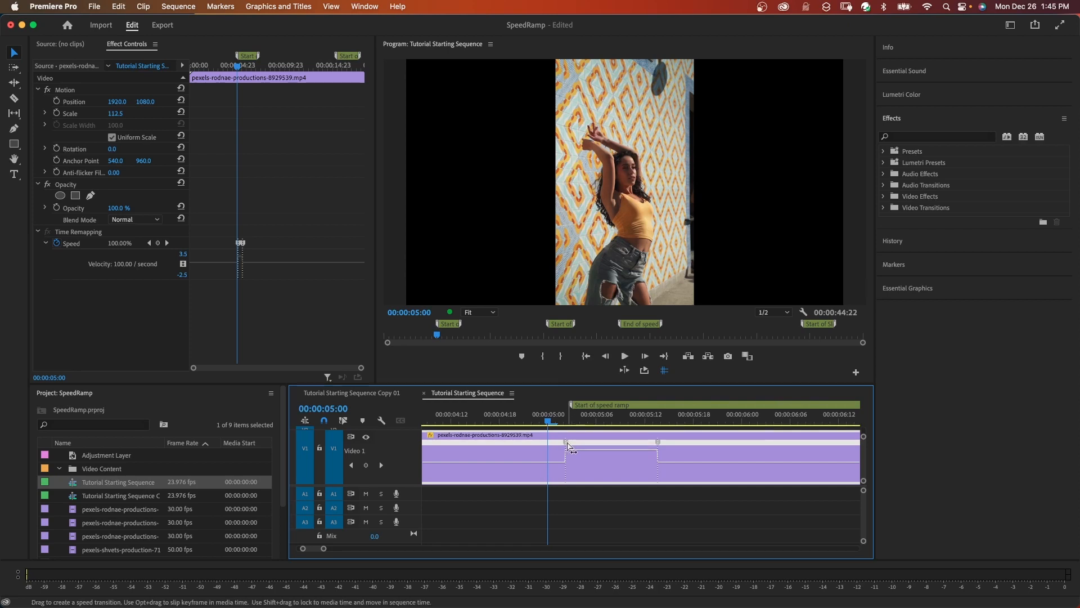
Split both speed keyframes to create gradual transitions of about 3 frames into and out of the fast section
left_click(568, 444)
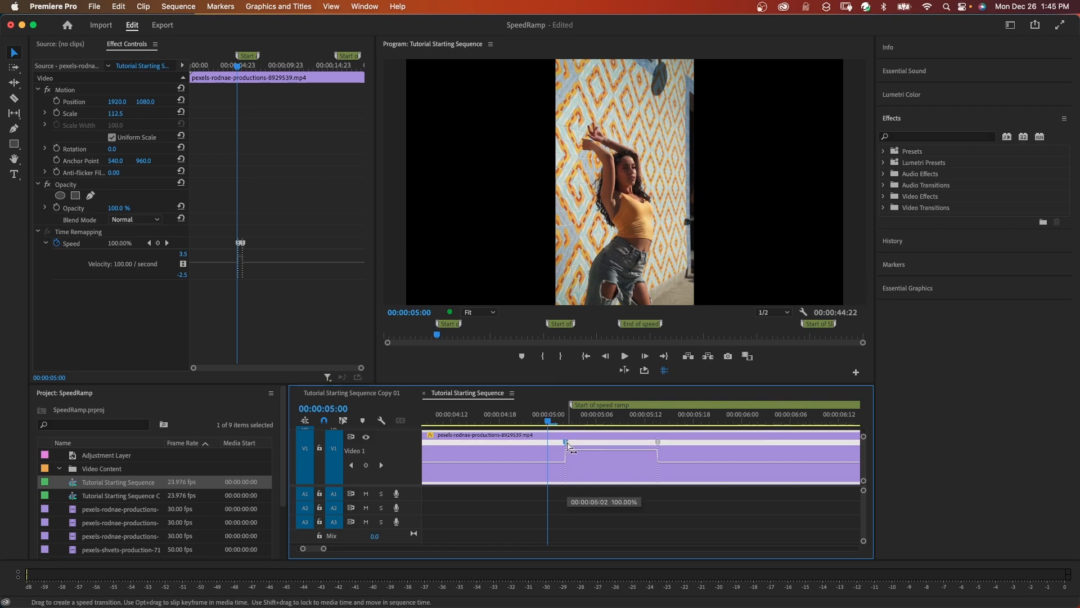
mouse_move(569, 447)
left_mouse_down()
mouse_move(610, 447)
mouse_move(569, 445)
left_mouse_up()
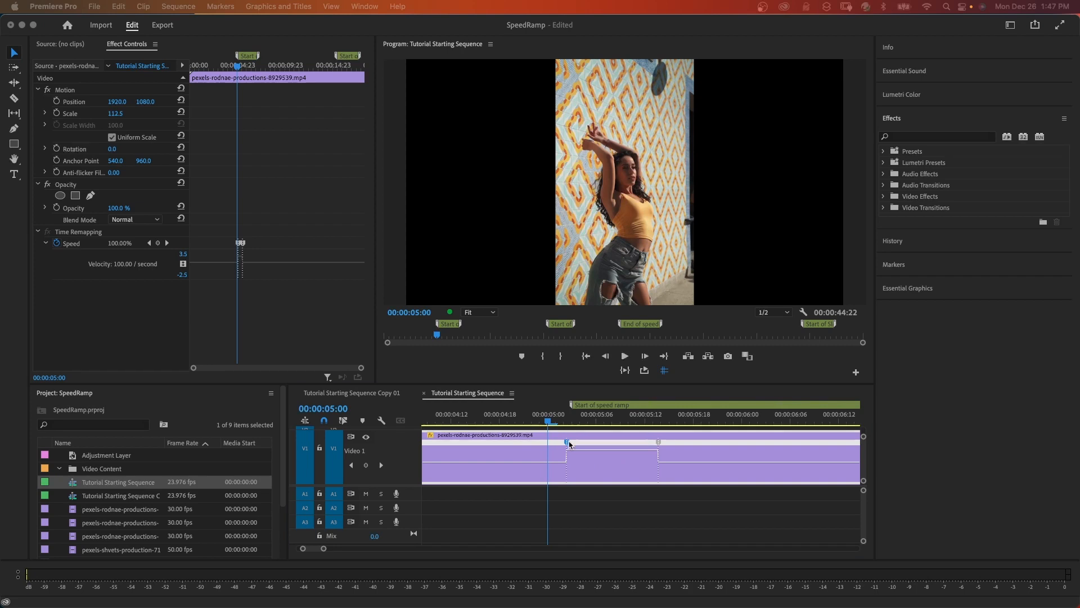
left_click(569, 444)
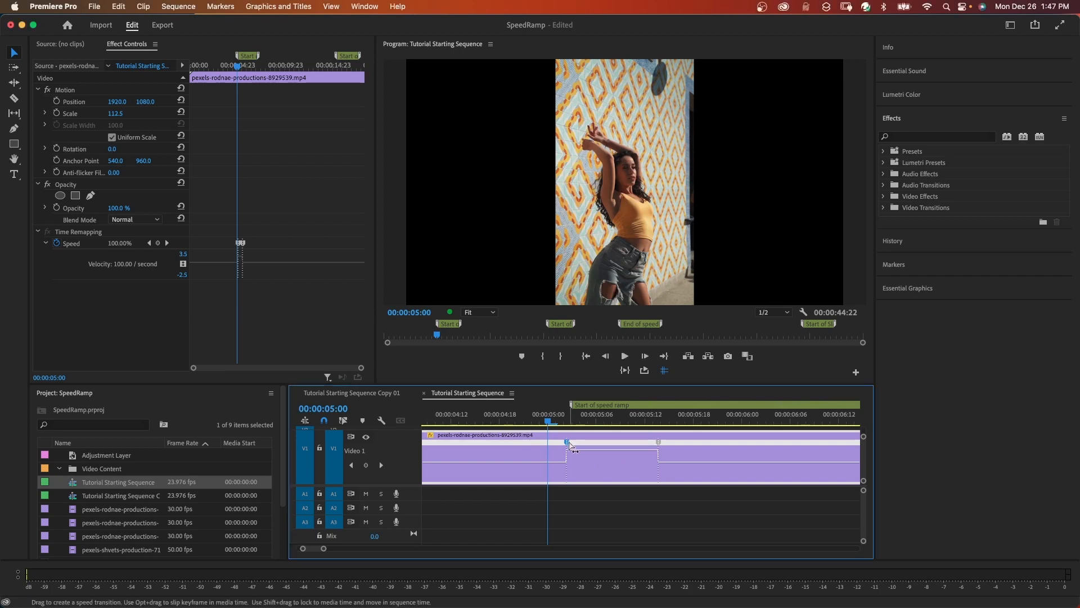
left_click_drag(571, 445, 598, 446)
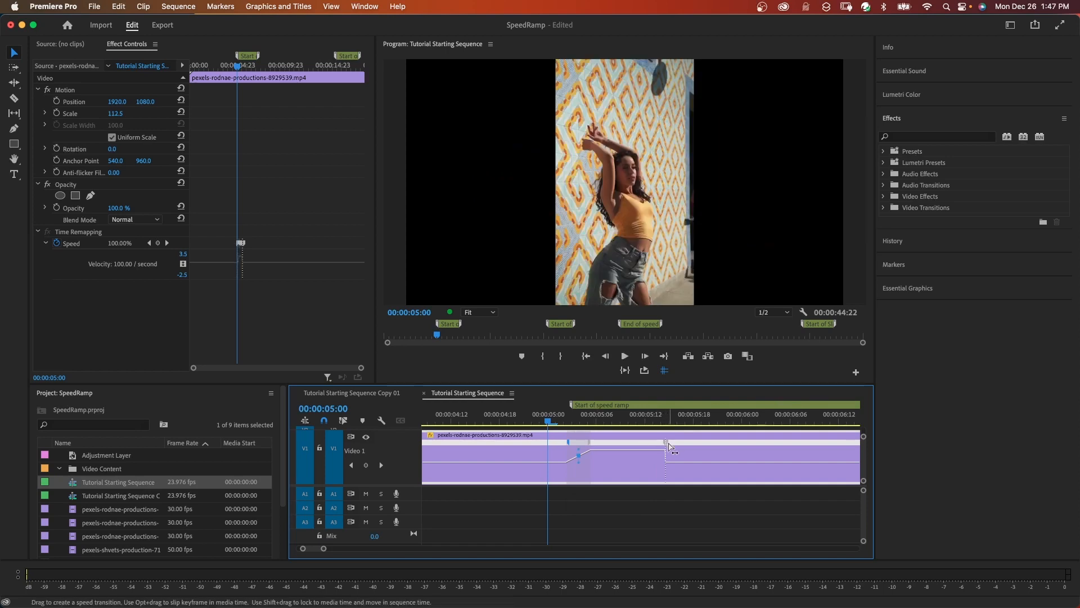
left_click_drag(669, 447, 690, 444)
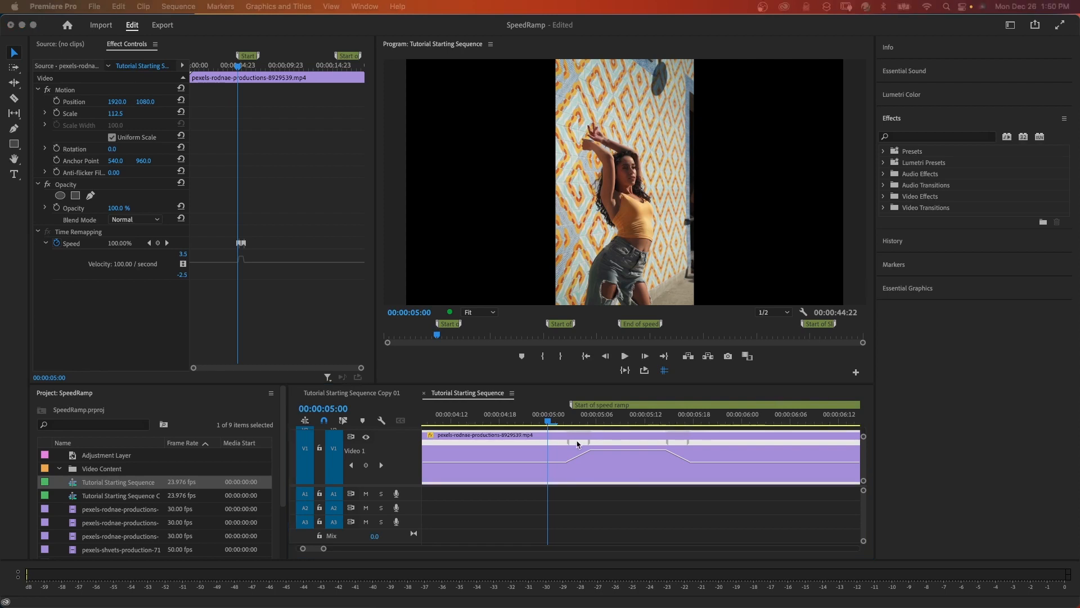
Curve both speed transitions with their handles to ease into and out of the fast section
left_click(576, 442)
left_click(676, 442)
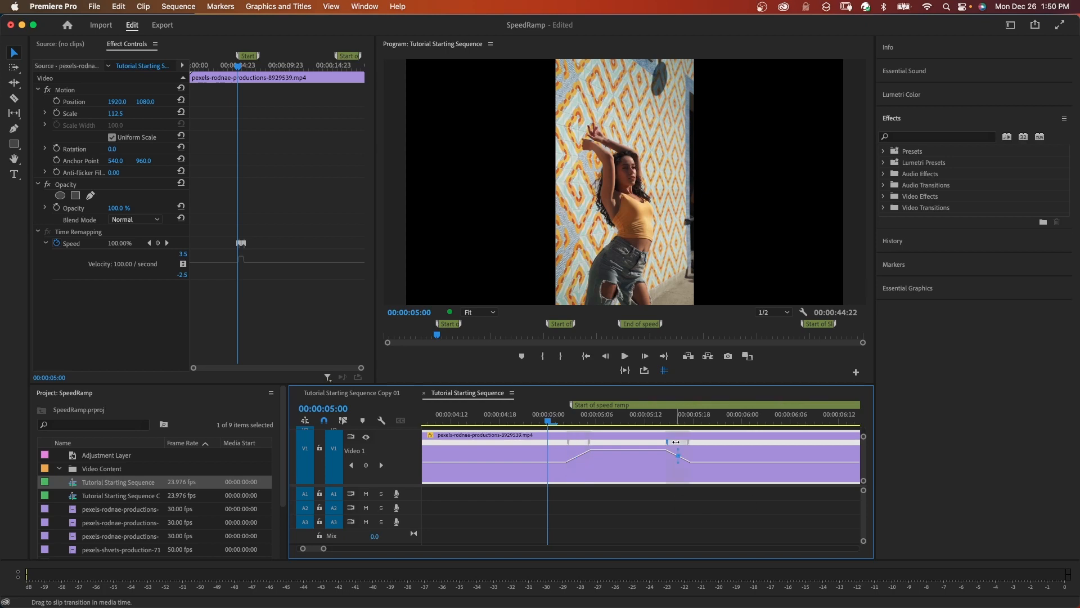
left_click(579, 442)
left_click(579, 441)
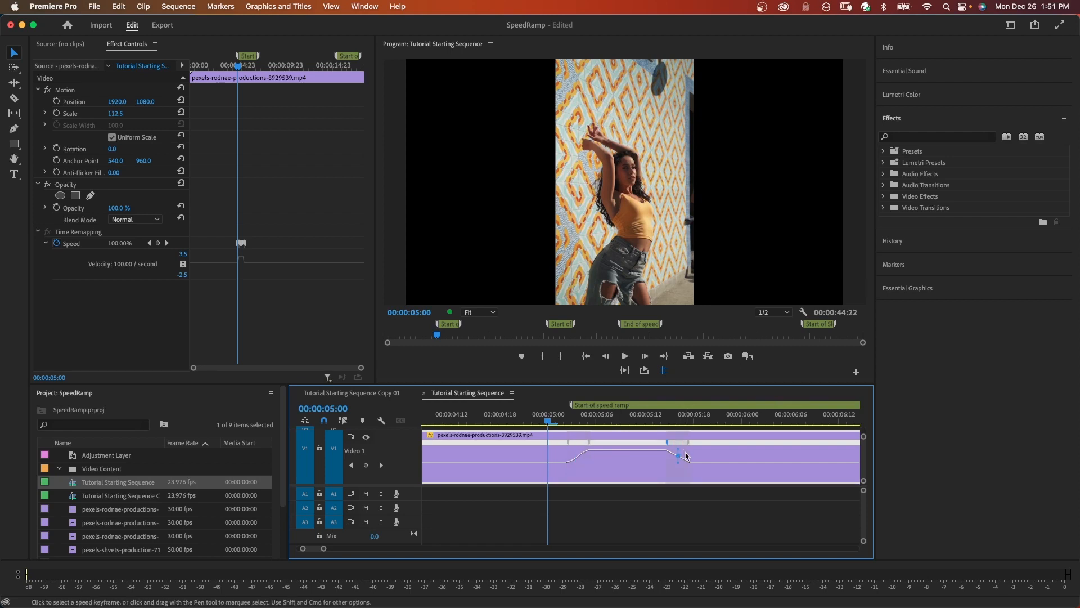
left_click(679, 453)
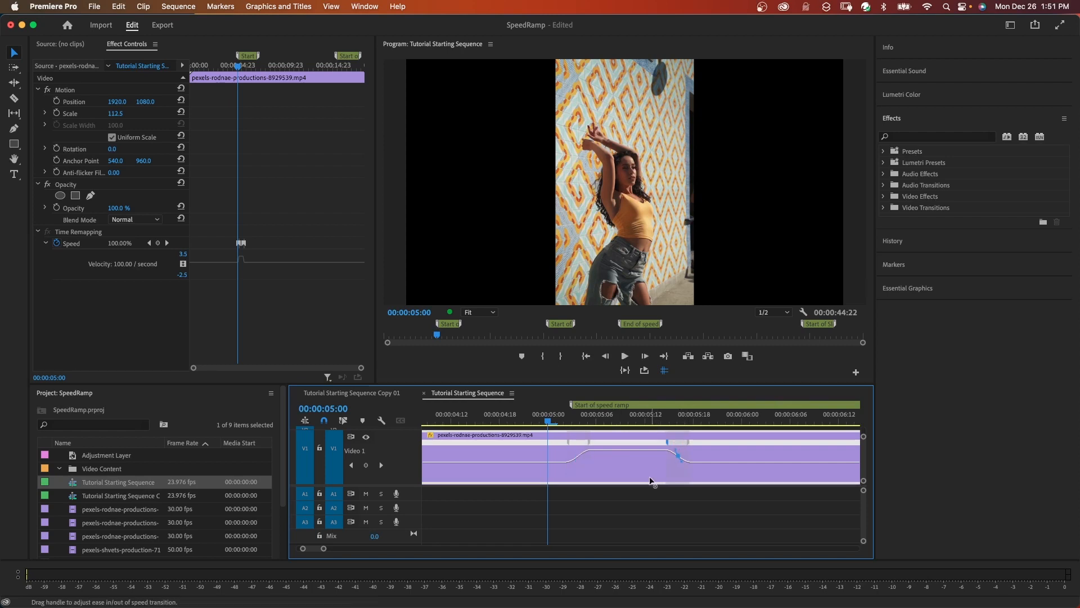
Preview the eased speed ramp from 00:00:04:22 and render the sequence In to Out
left_click(533, 426)
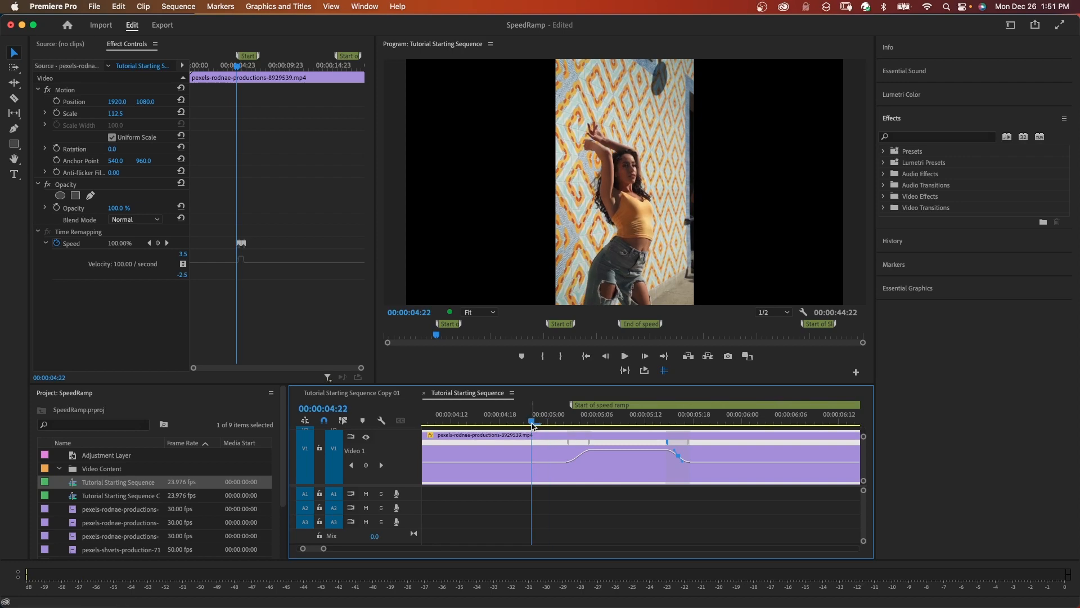
key("space")
left_click(185, 7)
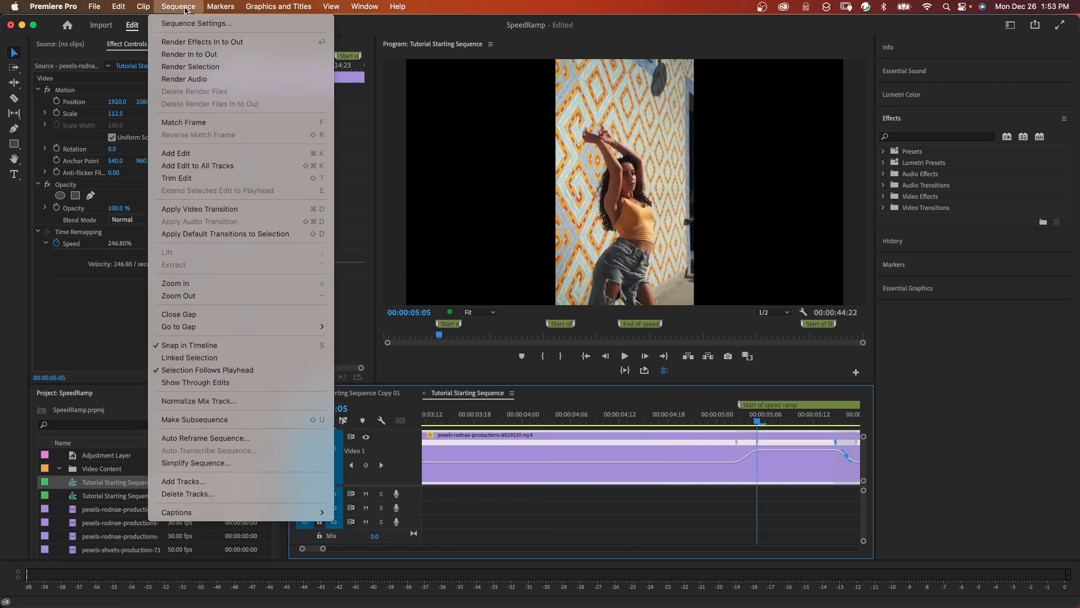
left_click(188, 54)
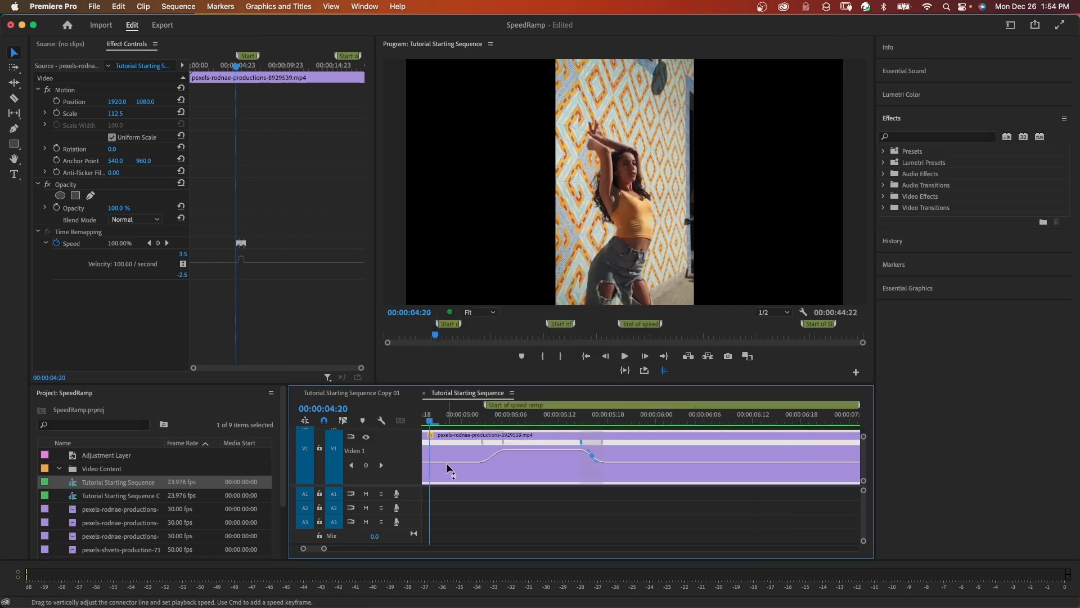
Play back the rendered speed ramp and scrub back through it to check its smoothness
key("space")
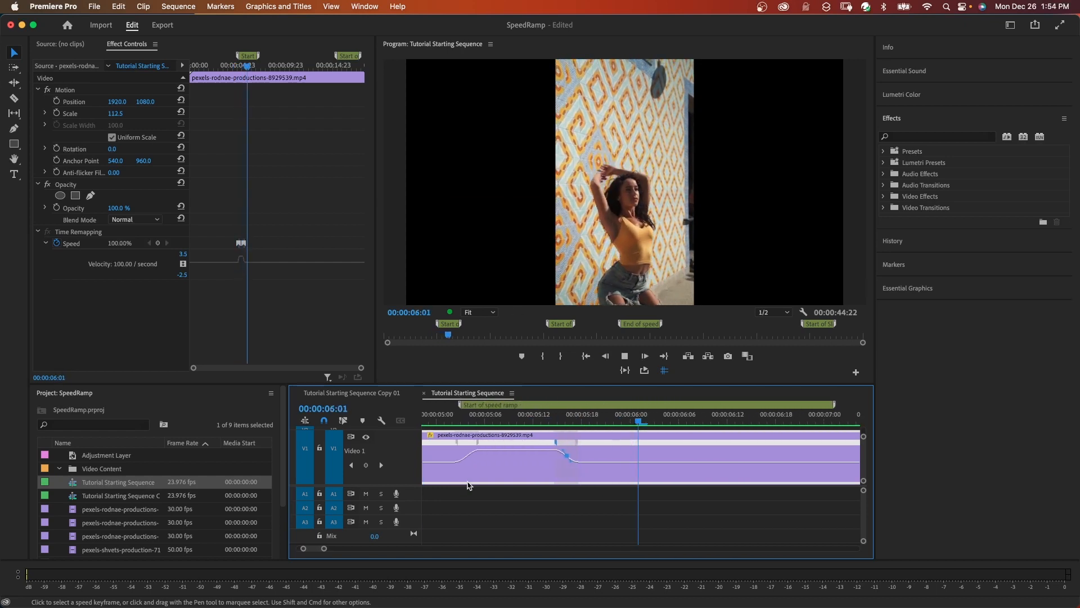
key("space")
left_click(840, 423)
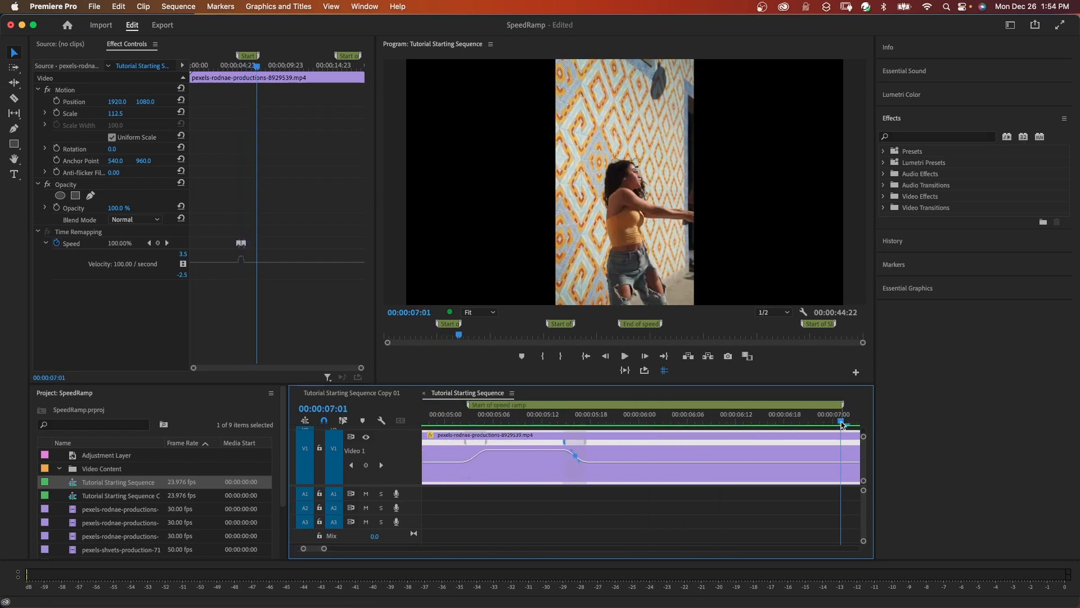
left_click_drag(842, 424, 461, 443)
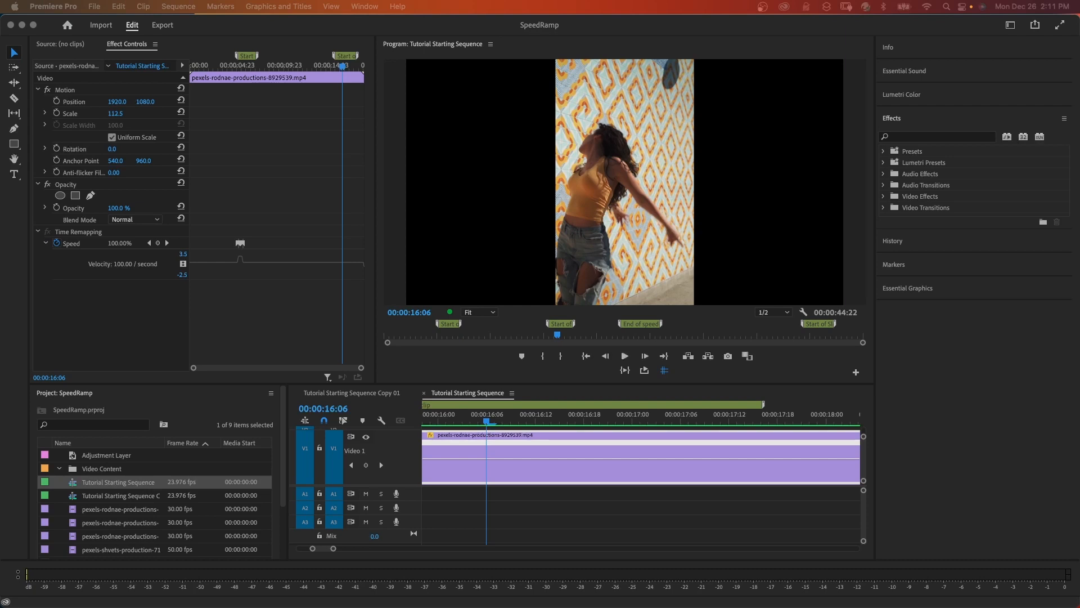
Add a speed keyframe at 00:00:16:01 on the first dance clip and raise the speed after it to 250%
left_click(487, 425)
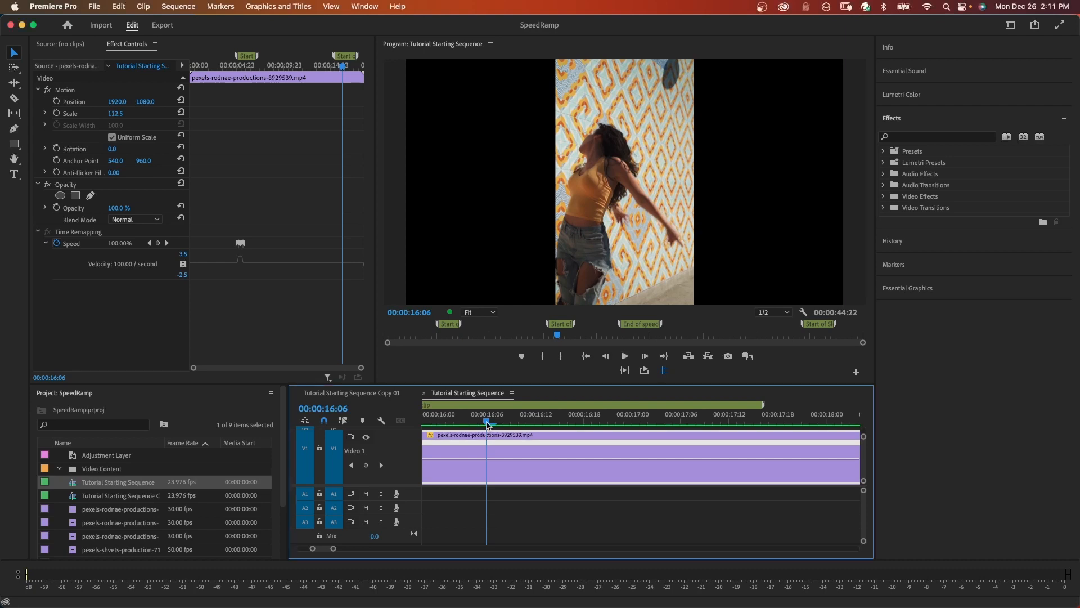
left_click_drag(488, 424, 447, 457)
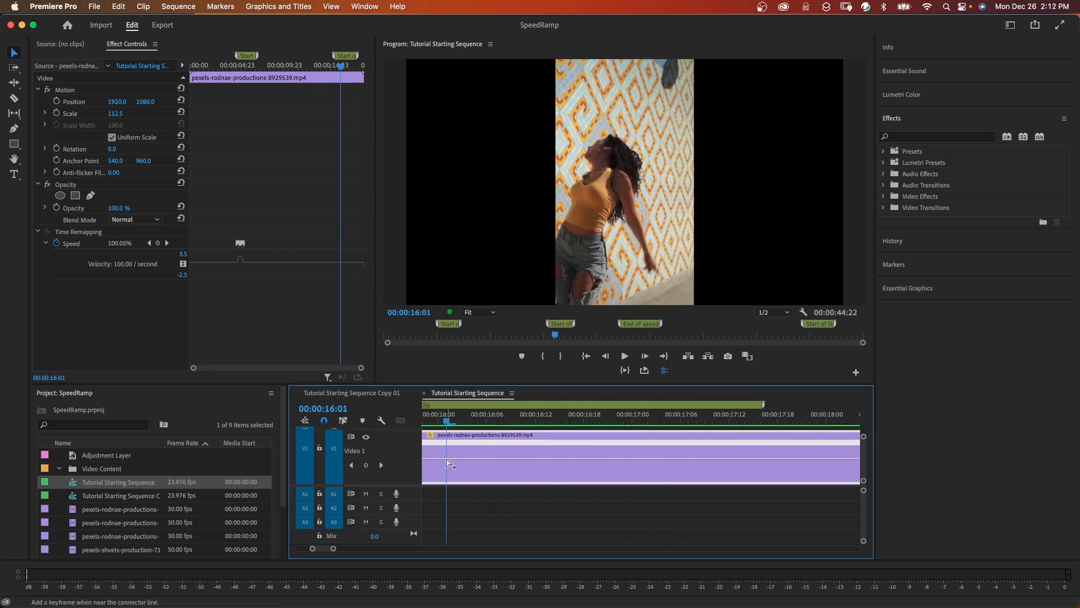
left_click(448, 462, "super")
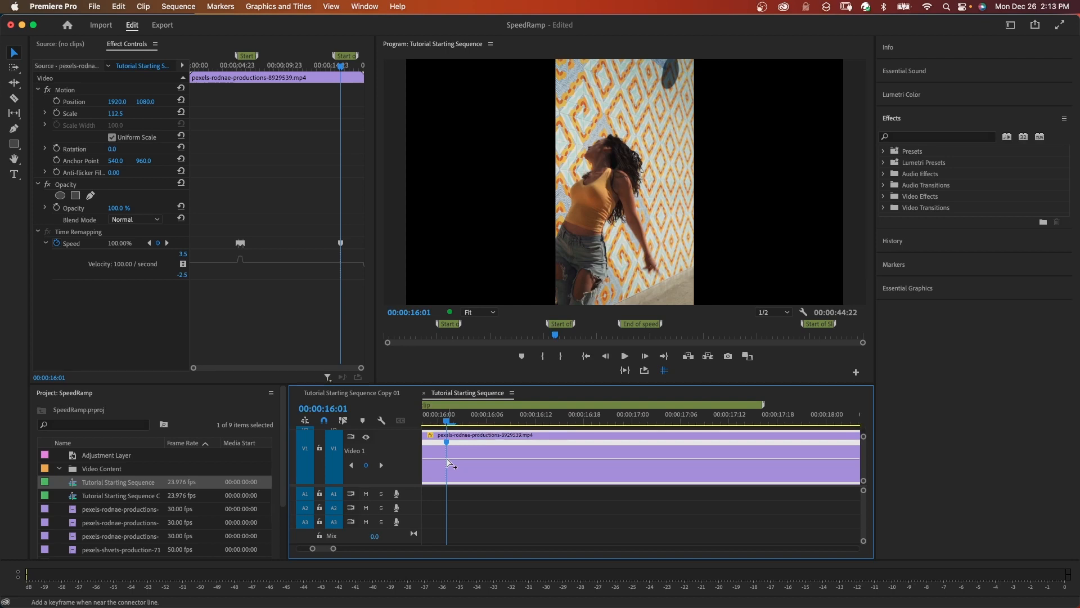
left_click_drag(495, 459, 495, 445)
Trim the first dance clip's end to 00:00:16:17 and display the Time Remapping speed line on the following clip
left_click_drag(449, 422, 575, 433)
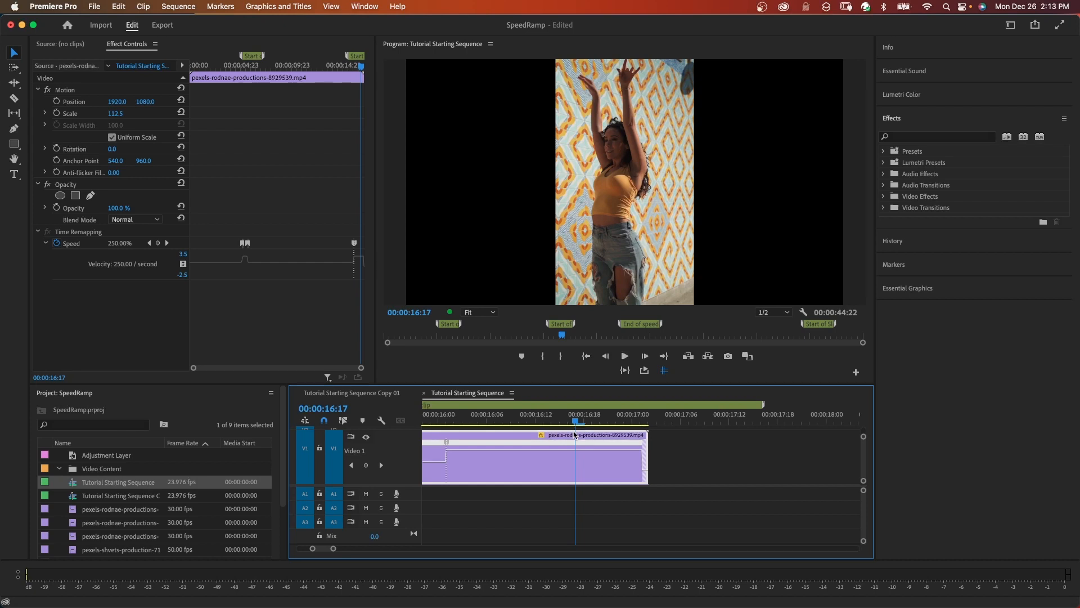
left_click_drag(574, 434, 553, 458)
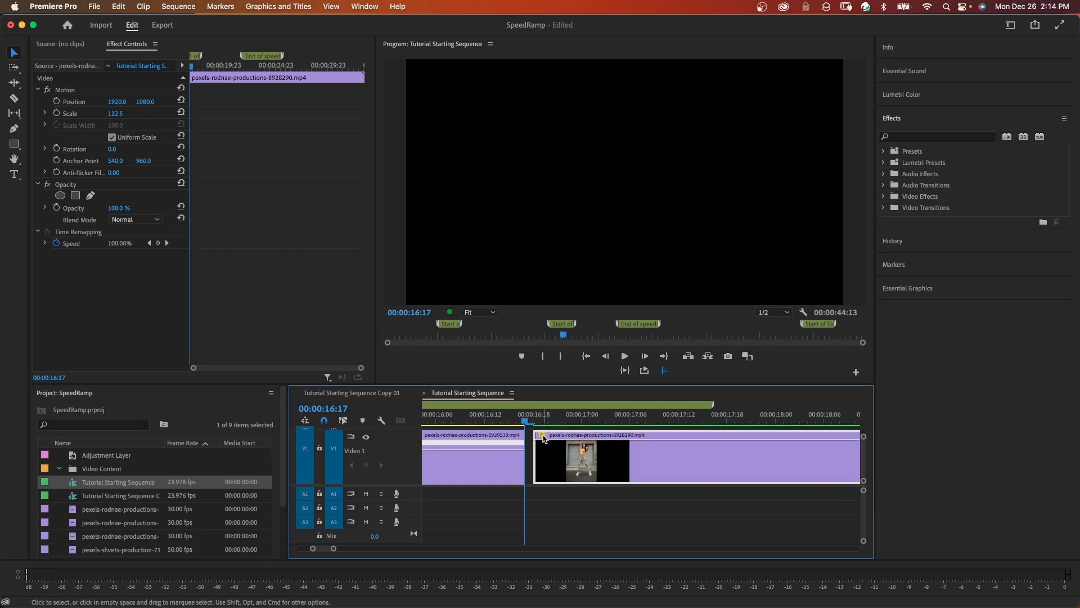
left_click(543, 437)
mouse_move(580, 474)
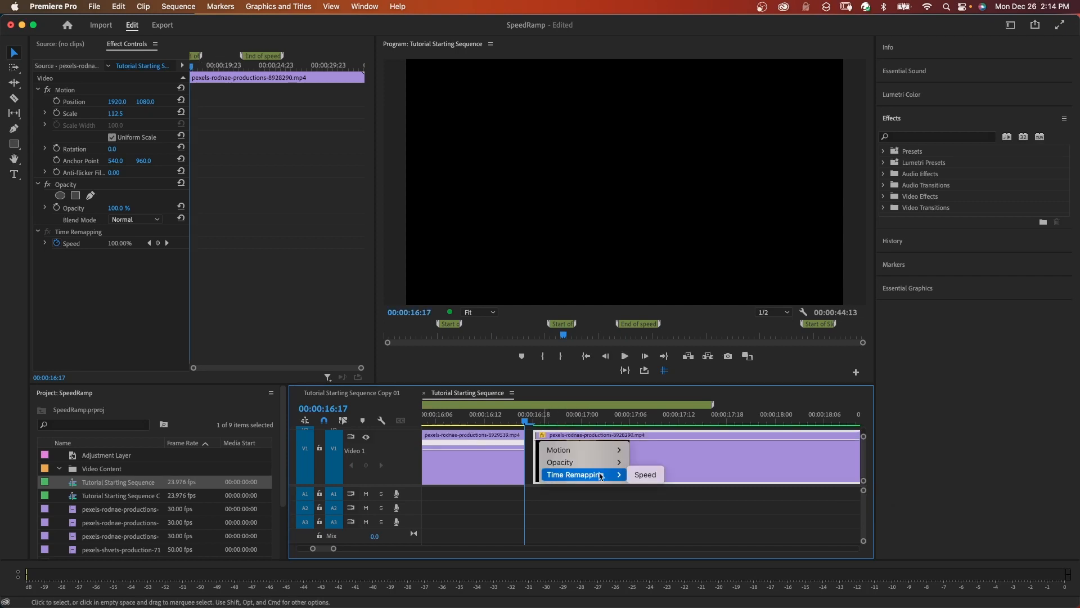
left_click(646, 474)
Ripple trim the start of the second dance clip to the pose at 00:00:17:18
left_click(540, 422)
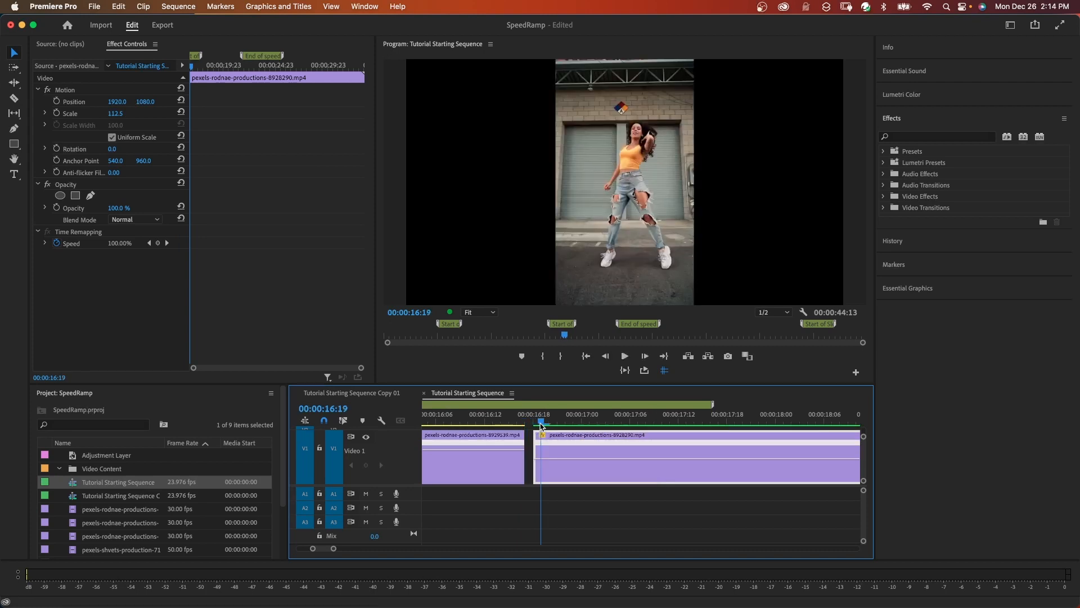
left_click_drag(541, 423, 699, 430)
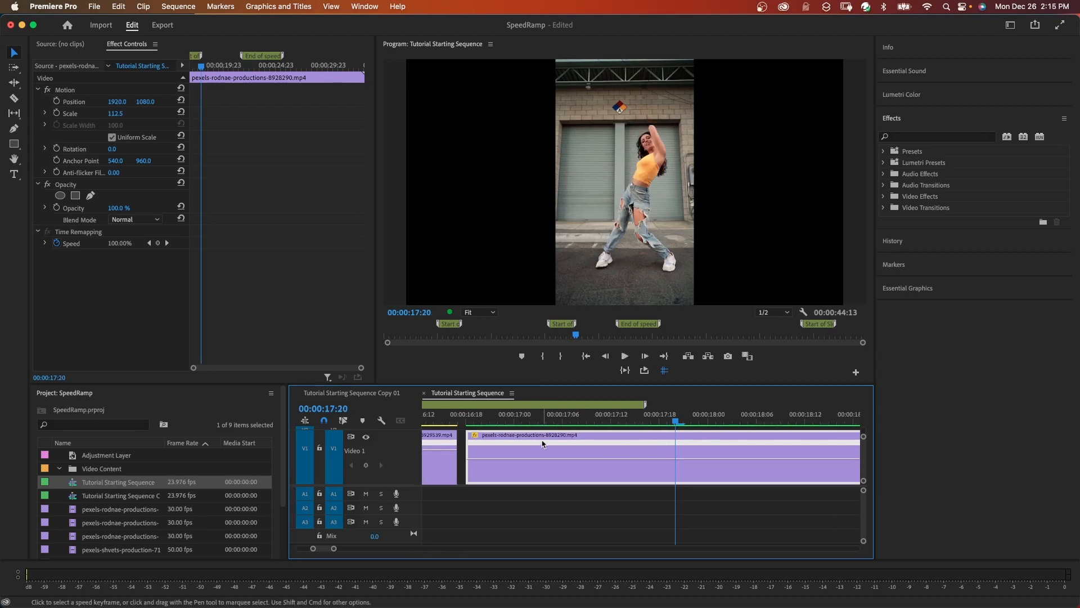
left_click(660, 422)
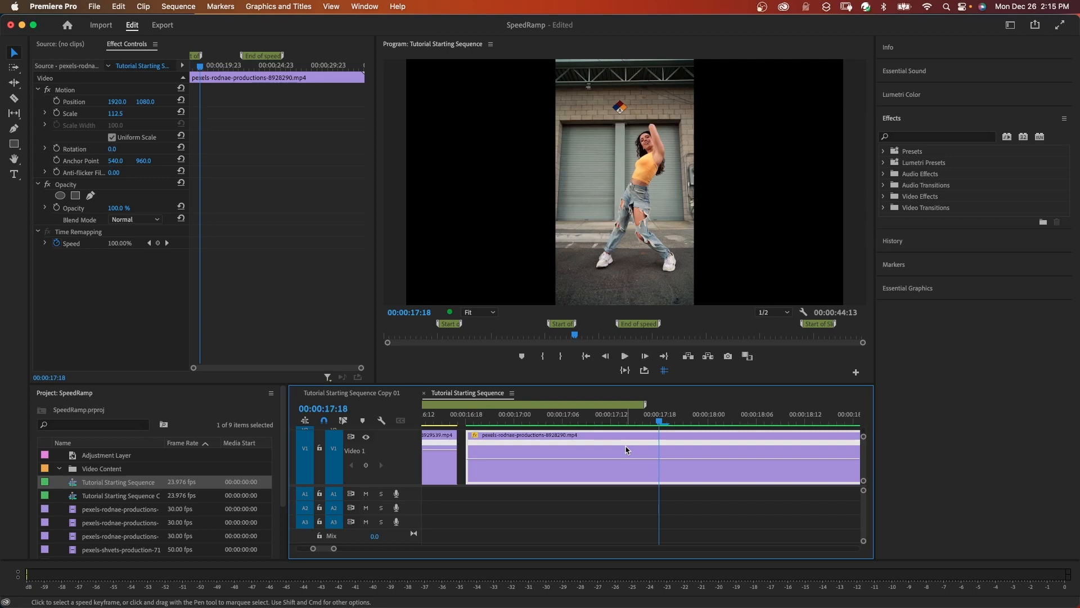
left_click(466, 422)
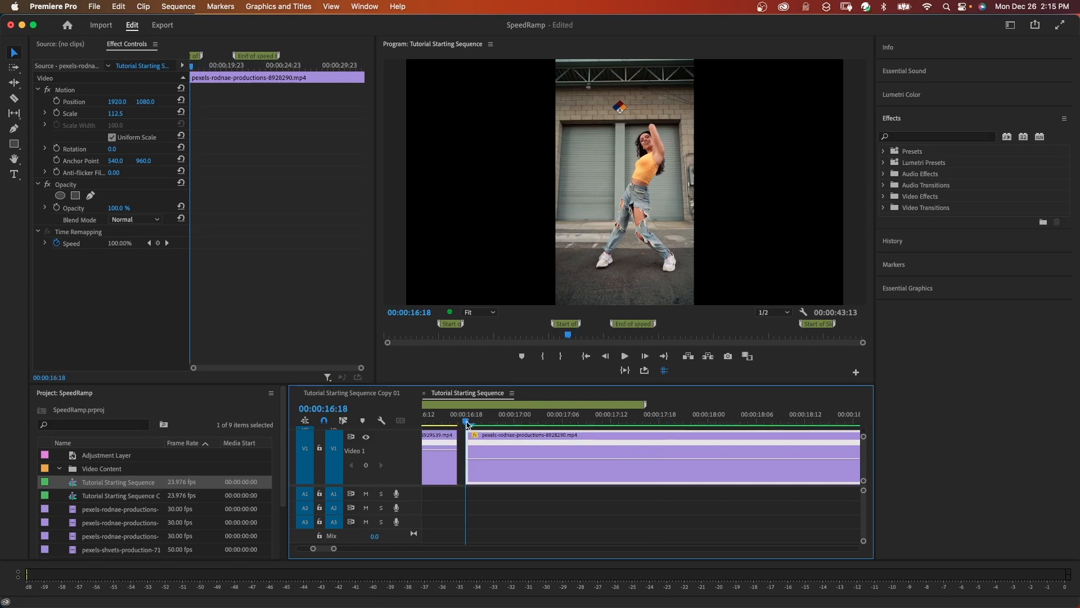
Add a speed keyframe at 00:00:18:06 on the second dance clip and raise the speed before it to 250%
left_click_drag(466, 425, 756, 476)
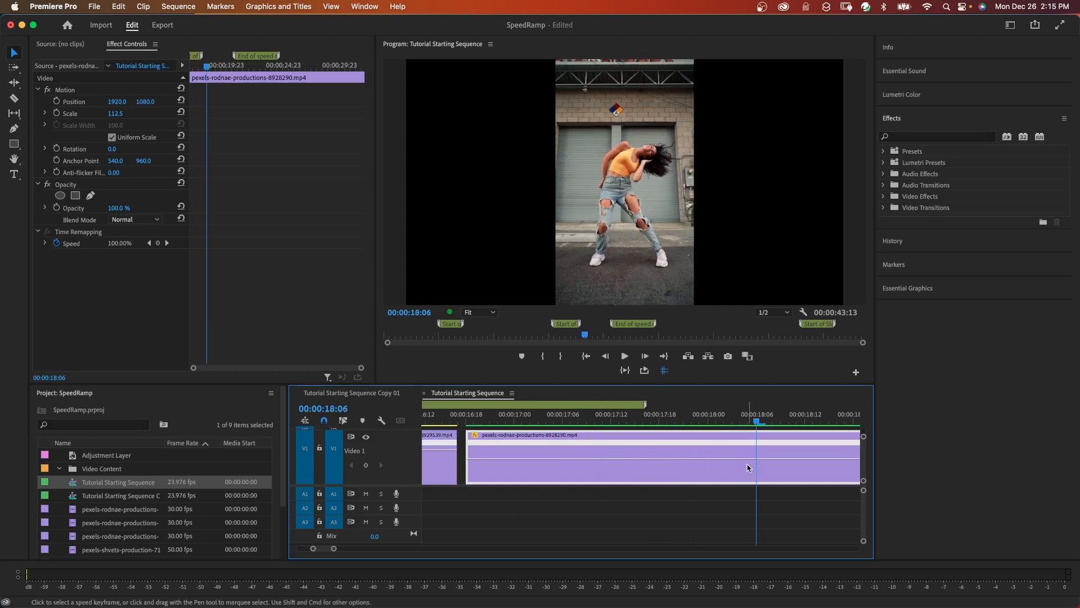
left_click(755, 460, "super")
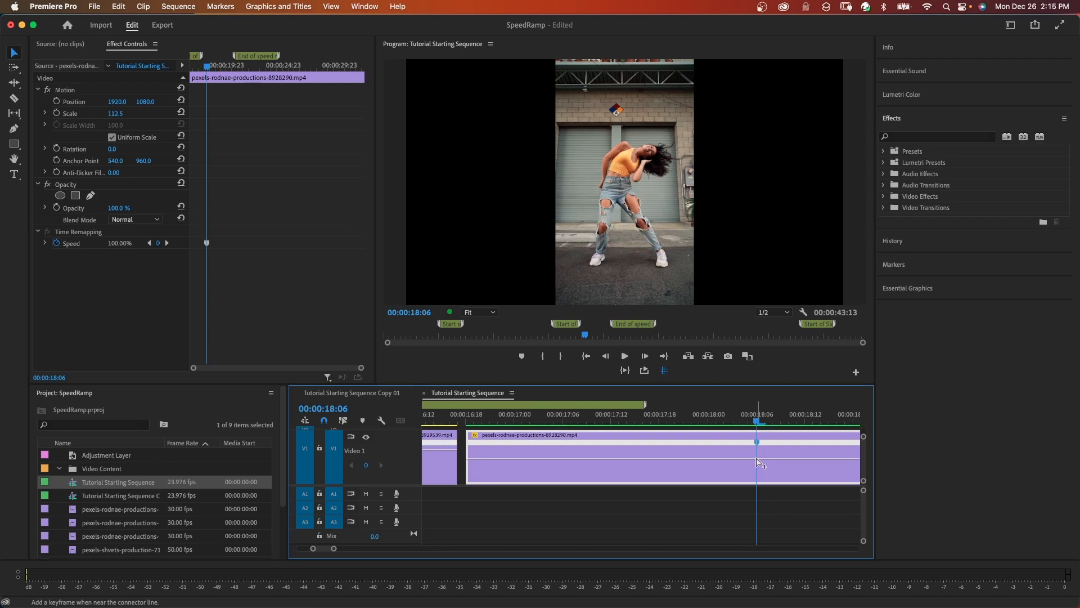
left_click_drag(505, 465, 505, 458)
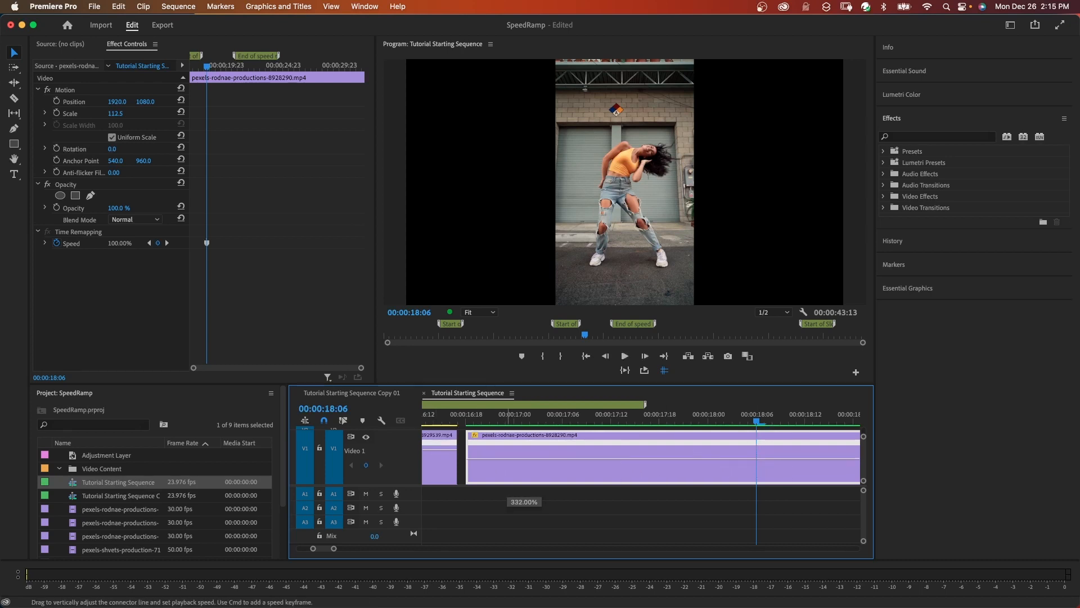
left_click_drag(508, 457, 508, 456)
Close the gap between the two dance clips and render the sequence In to Out
left_click_drag(666, 451, 657, 451)
left_click(178, 6)
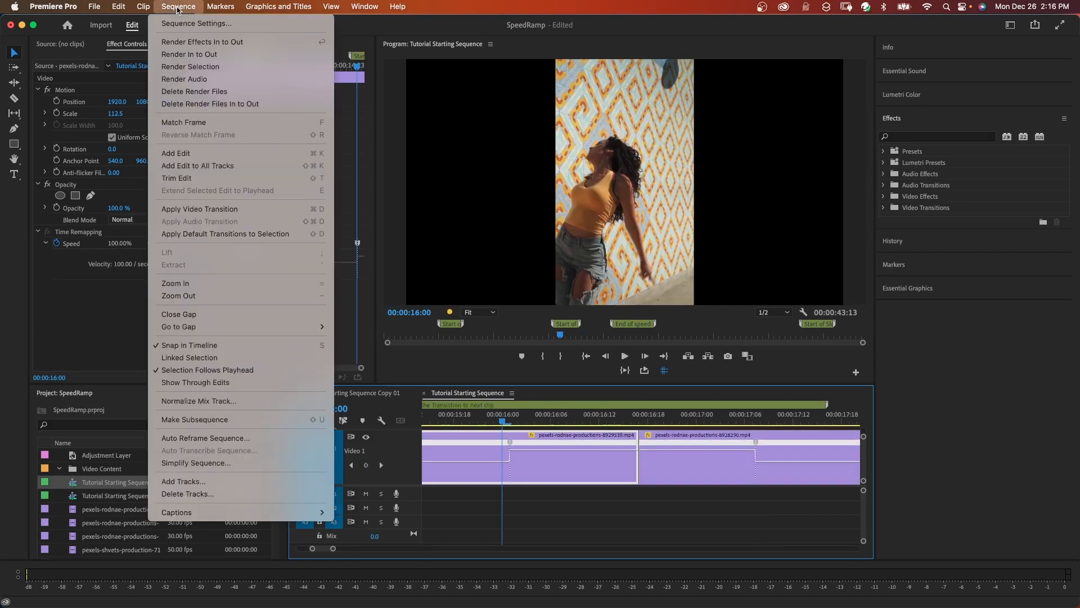
left_click(193, 54)
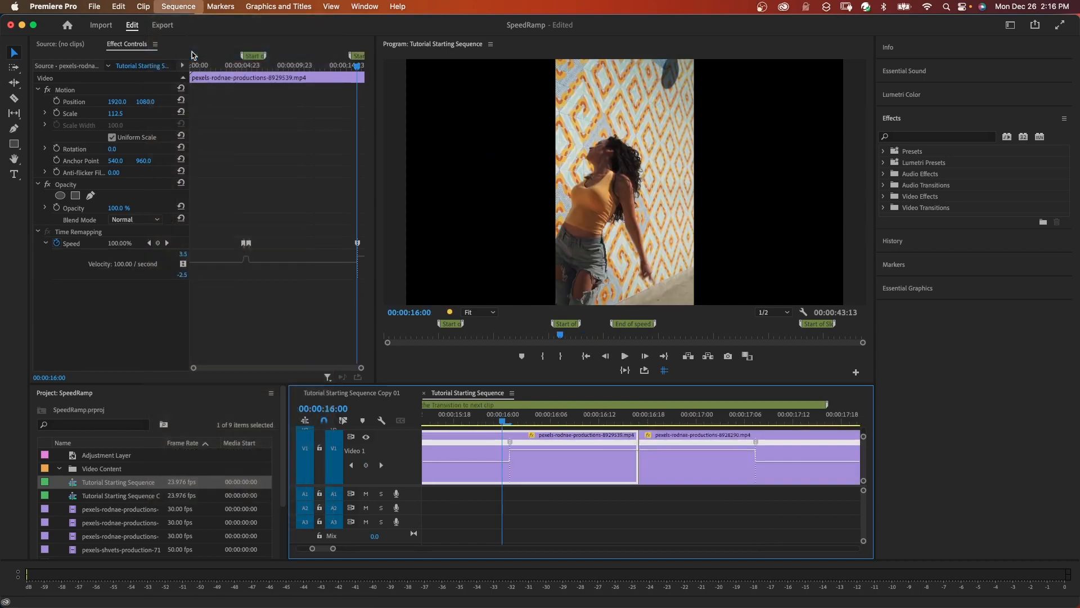
Scrub to the cut and step frame by frame to 00:00:16:23 to check how the movement matches between clips
left_click_drag(529, 426, 647, 436)
key("Right")
key("Right")
key("Right")
key("Right")
key("Right")
key("Right")
key("Right")
key("Right")
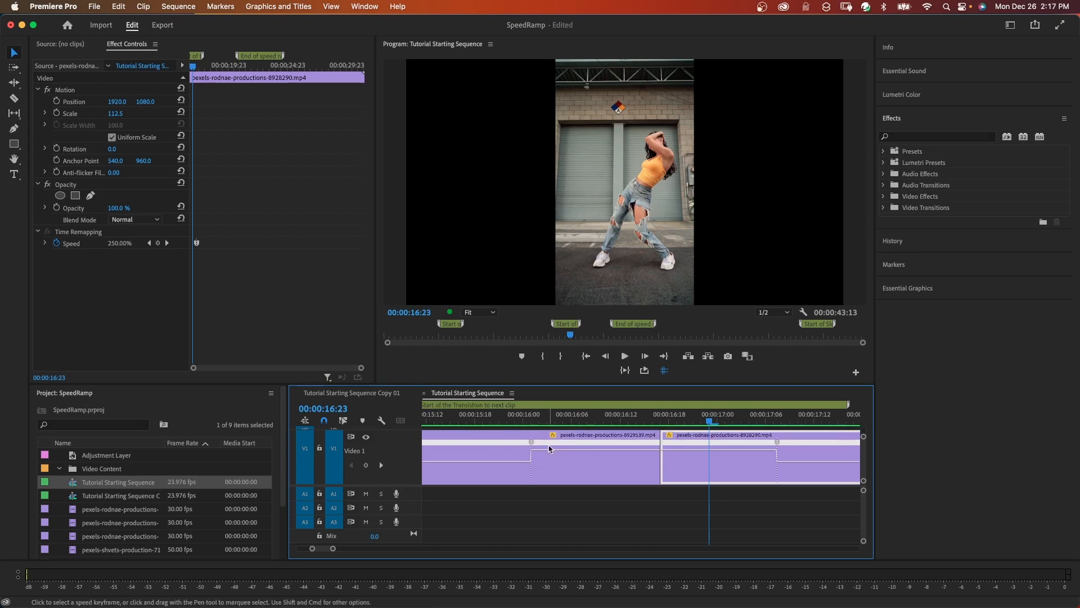
Split the speed keyframes on both sides of the cut into gradual transitions of about 4 frames and curve them with their handles
left_click_drag(533, 443, 562, 445)
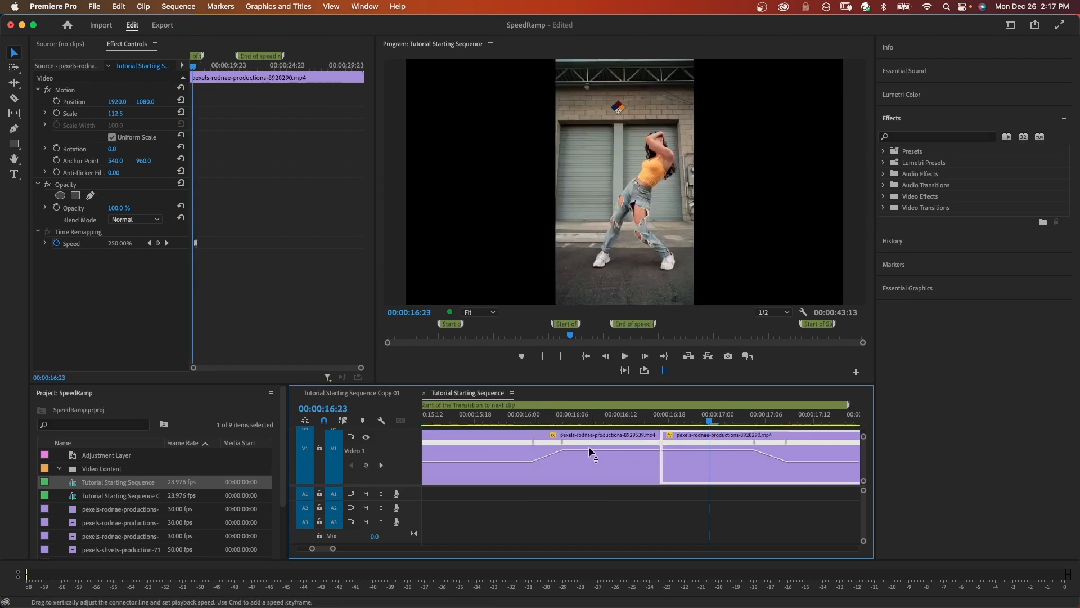
left_click(545, 442)
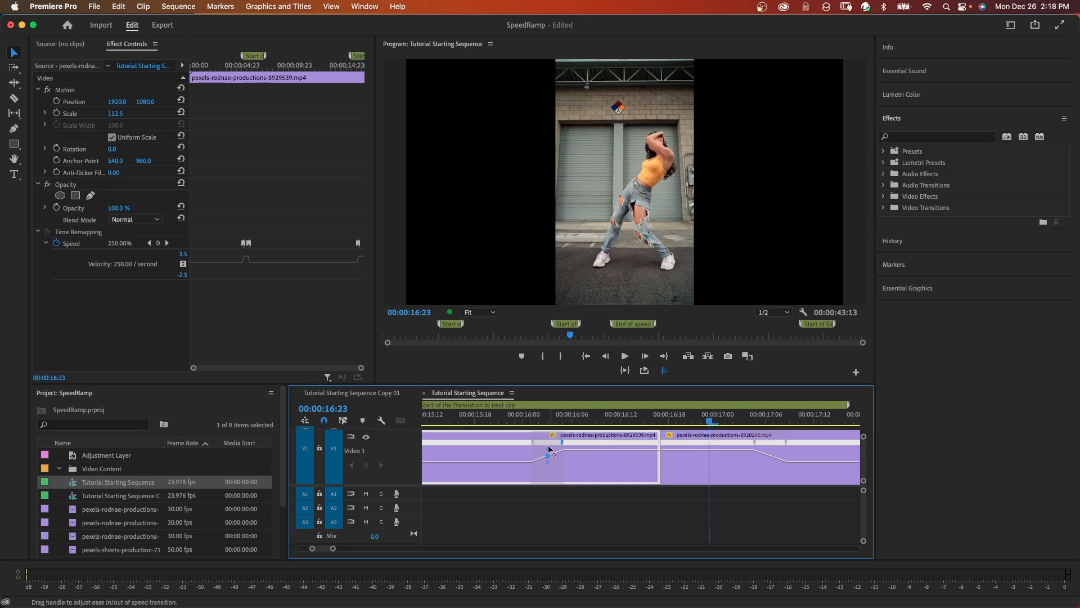
left_click_drag(549, 451, 575, 453)
left_click(724, 468)
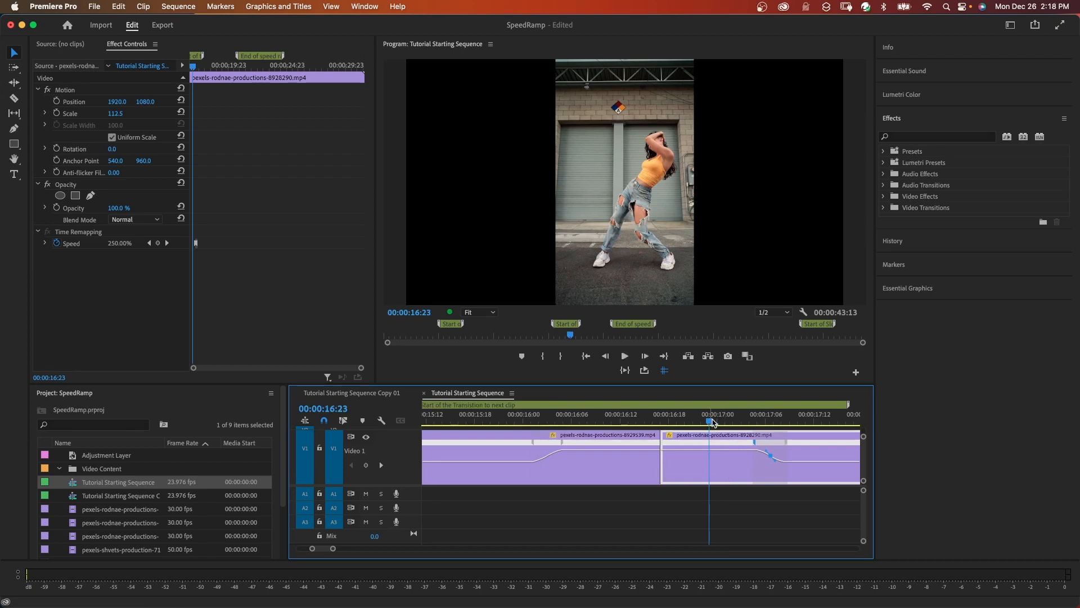
Render the eased speed transition and play it back from 00:00:15:21 across the cut to check the motion
left_click_drag(712, 423, 606, 421)
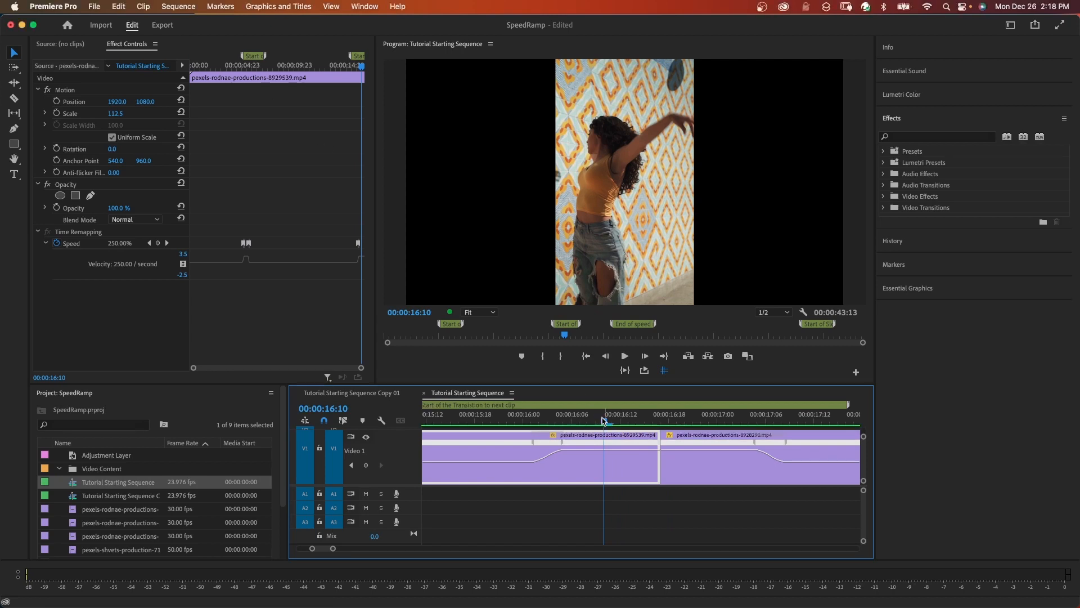
left_click_drag(605, 423, 500, 420)
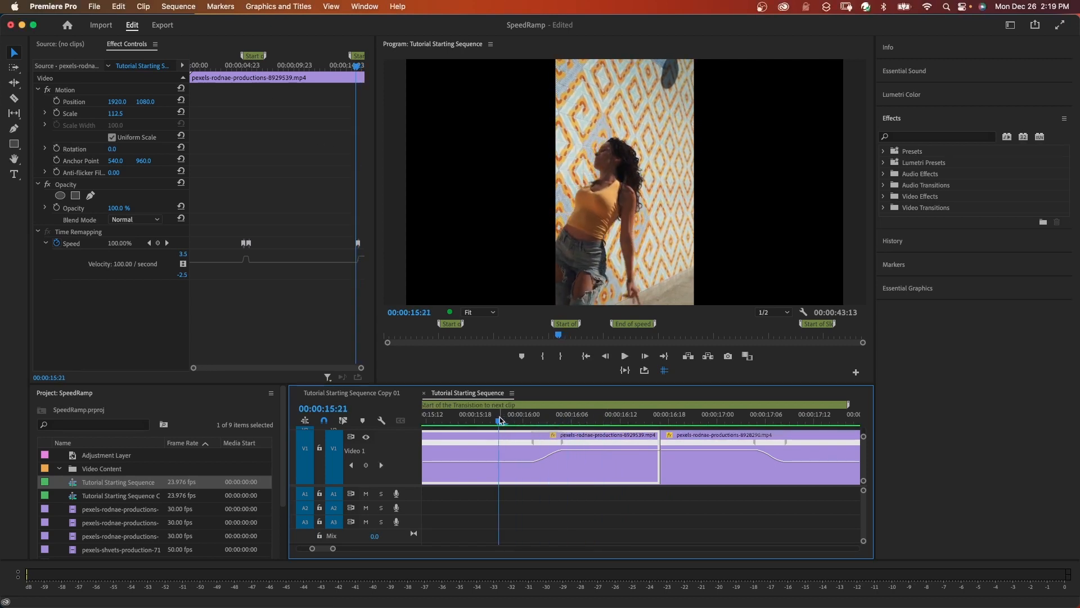
key("space")
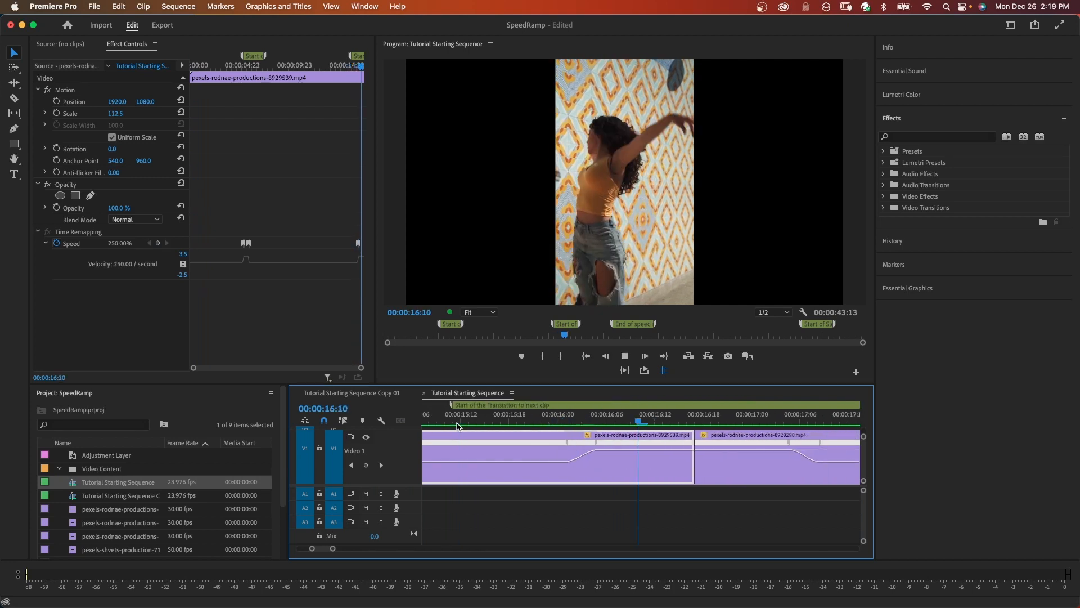
key("space")
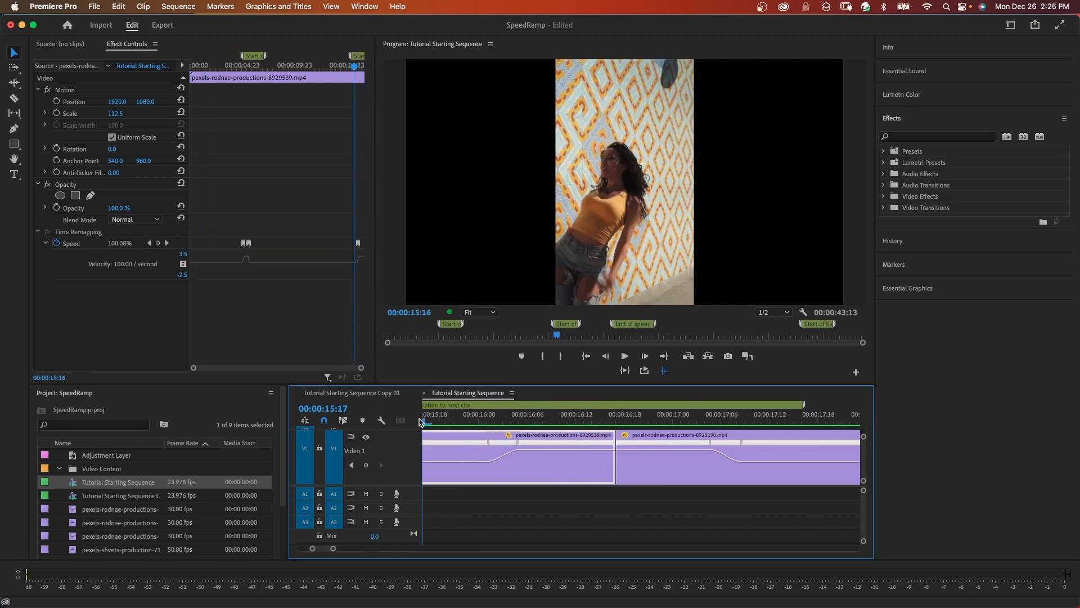
left_click_drag(523, 423, 543, 433)
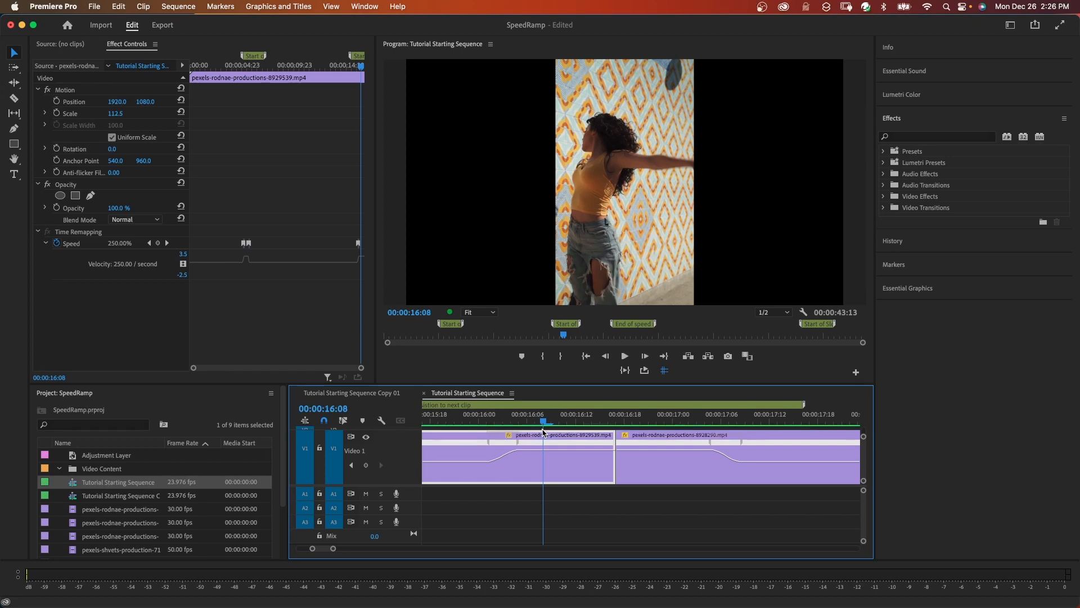
left_click_drag(543, 432, 560, 432)
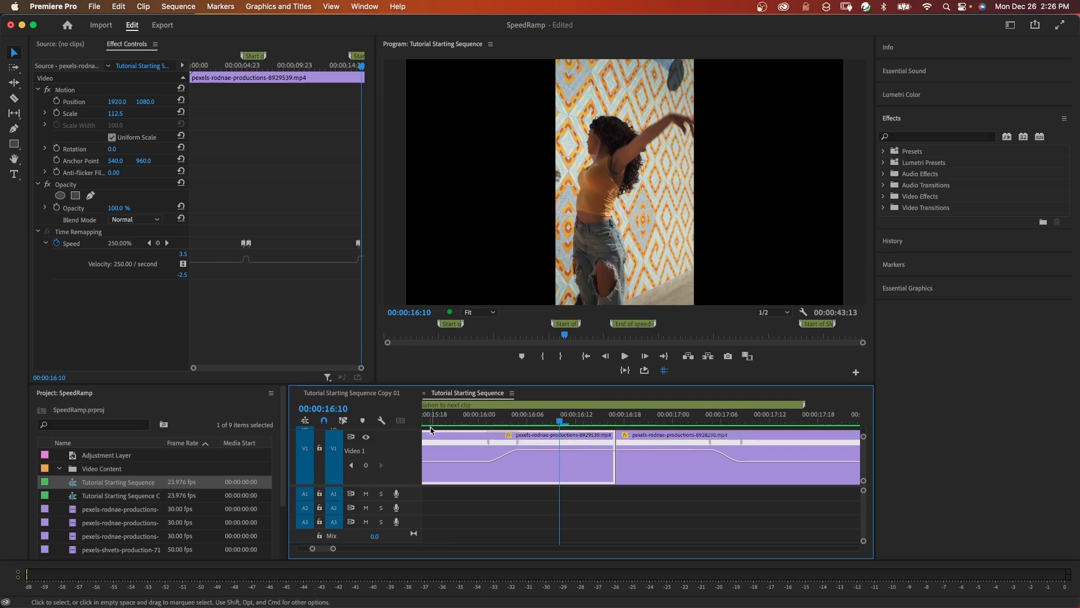
Create a new 3840 x 2160 adjustment layer at 23.976 fps with square pixels
scroll(247, 495, "down", 3)
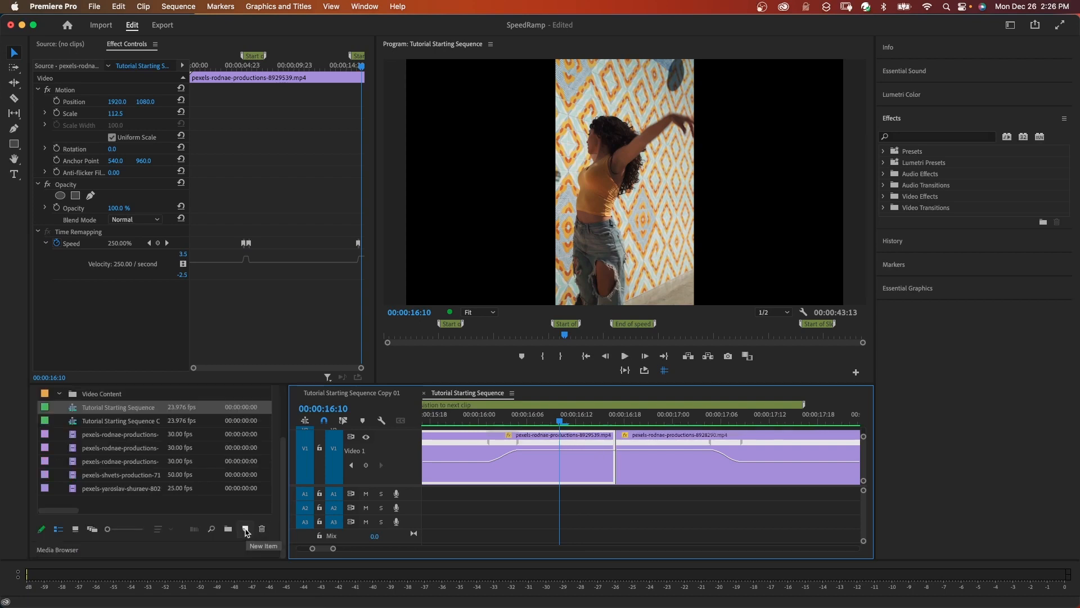
left_click(245, 531)
left_click(260, 453)
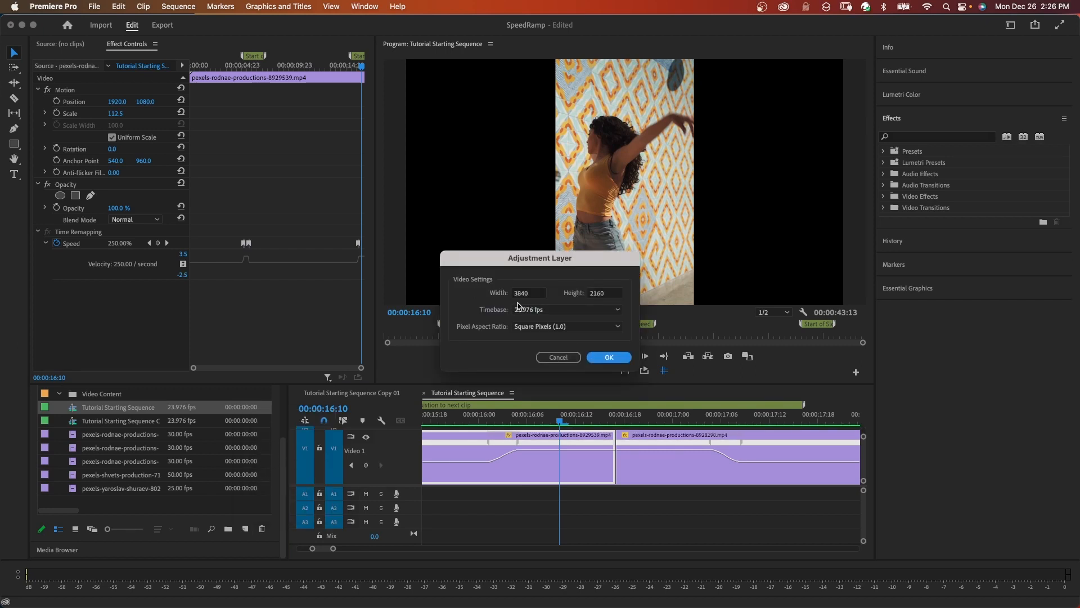
left_click(601, 357)
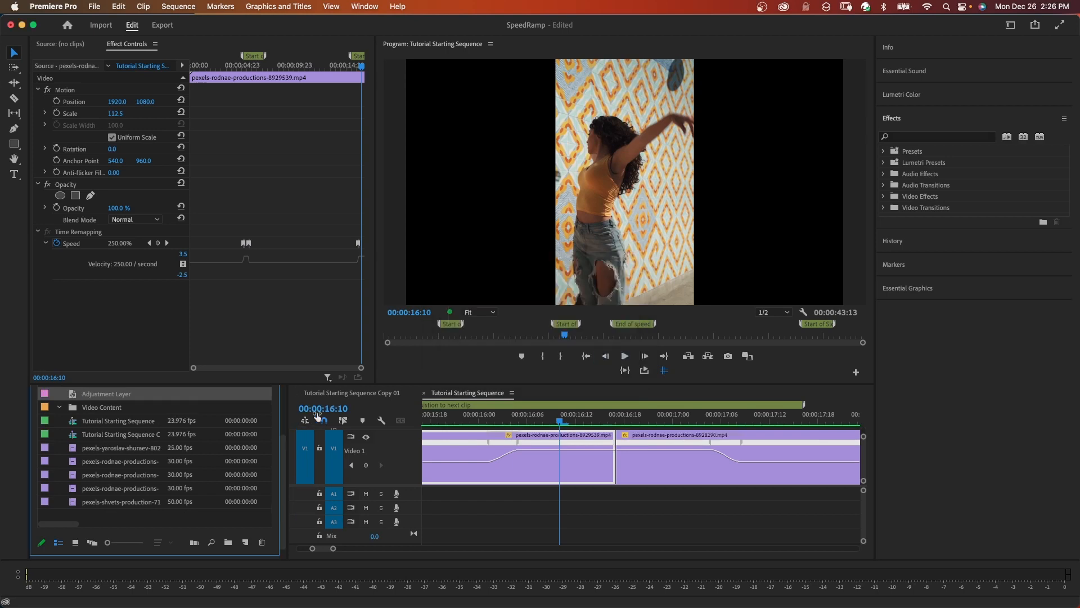
Place the adjustment layer on V2 above the cut and trim it to span from the first ramp's start to the second ramp's end
left_click_drag(579, 427, 436, 429)
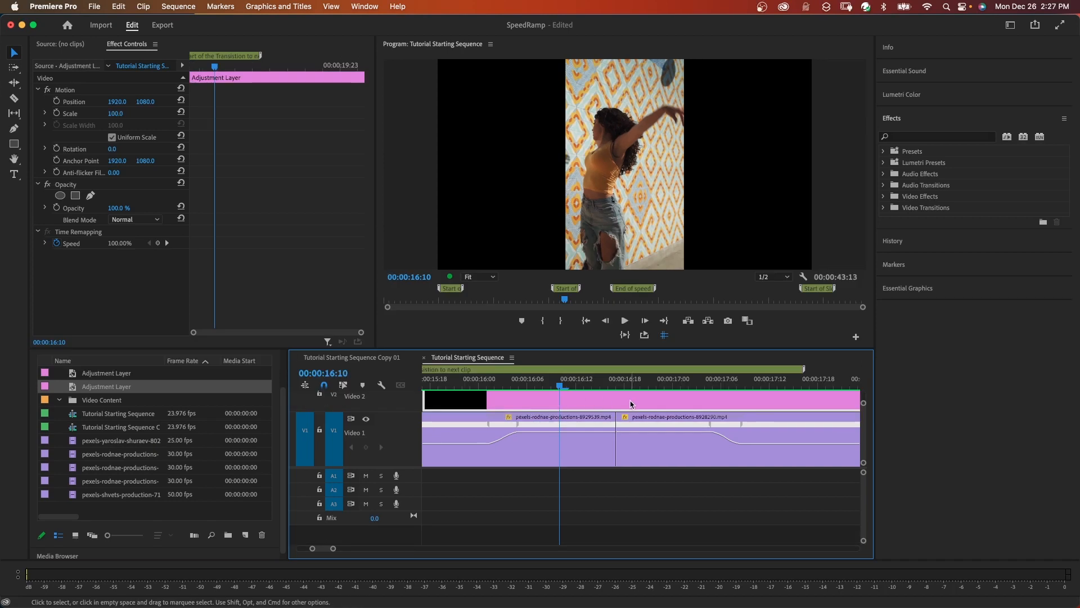
scroll(633, 404, "right", 5)
left_click_drag(791, 400, 476, 399)
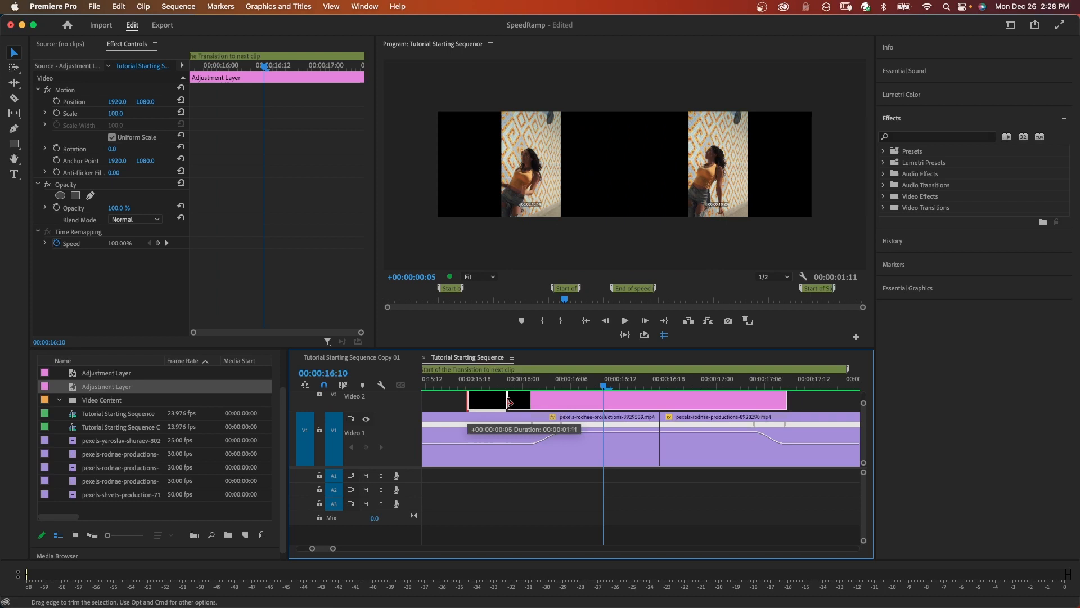
left_click_drag(509, 401, 594, 403)
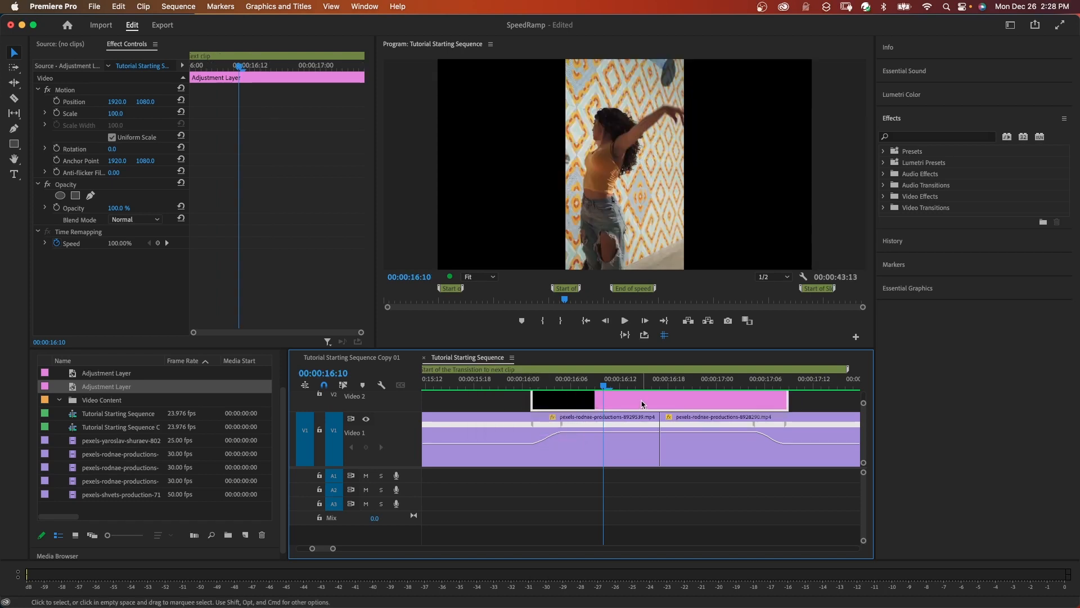
Apply the Distort Transform effect to the adjustment layer and move the playhead to its start at 00:00:16:01
left_click(896, 137)
type("t")
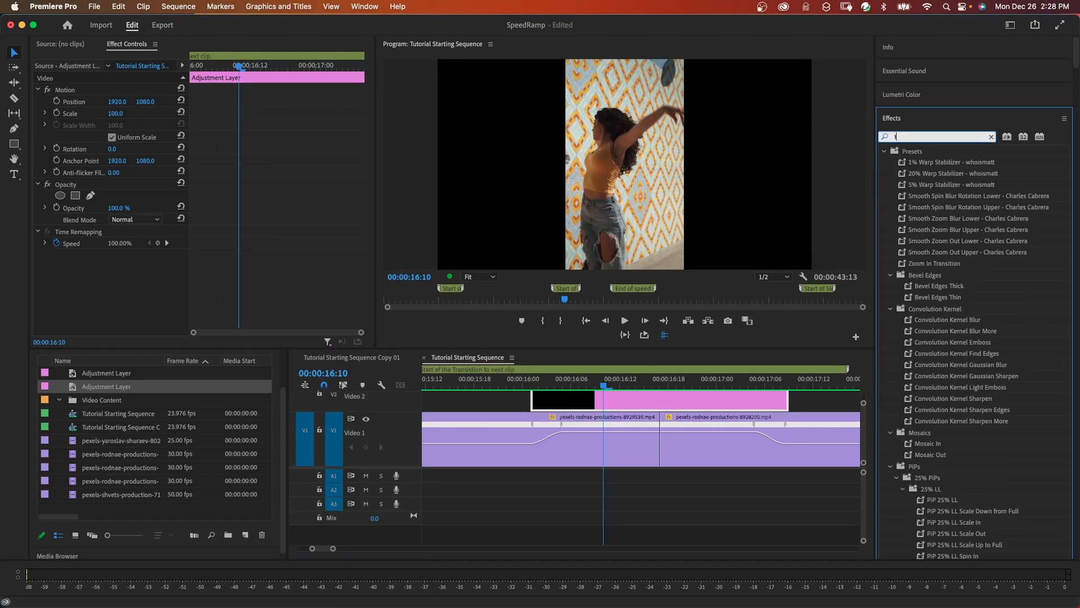
type("ransform")
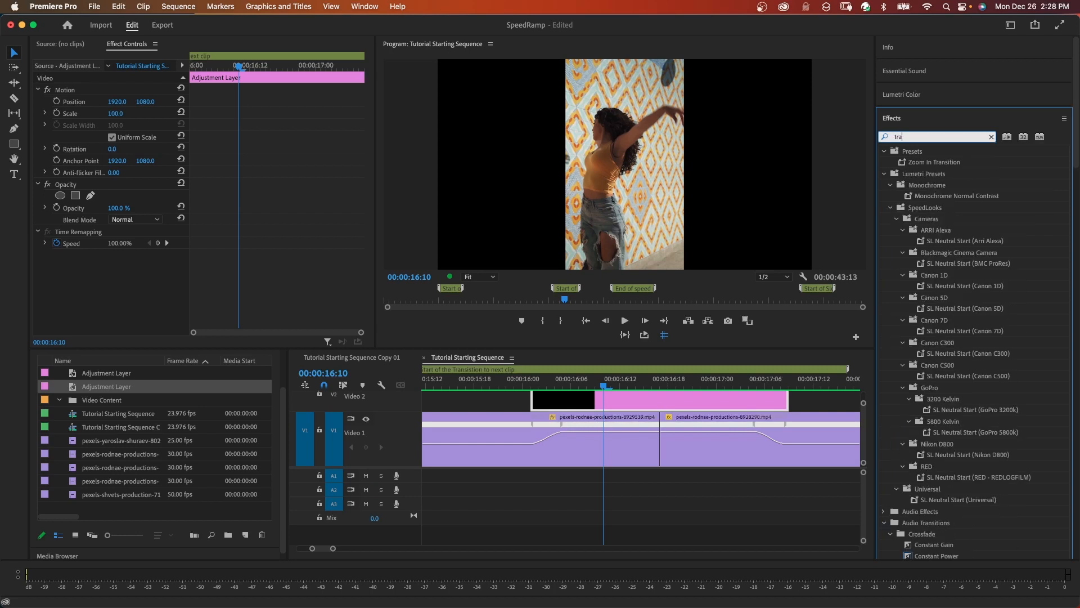
left_click(914, 219)
left_click_drag(914, 221, 531, 388)
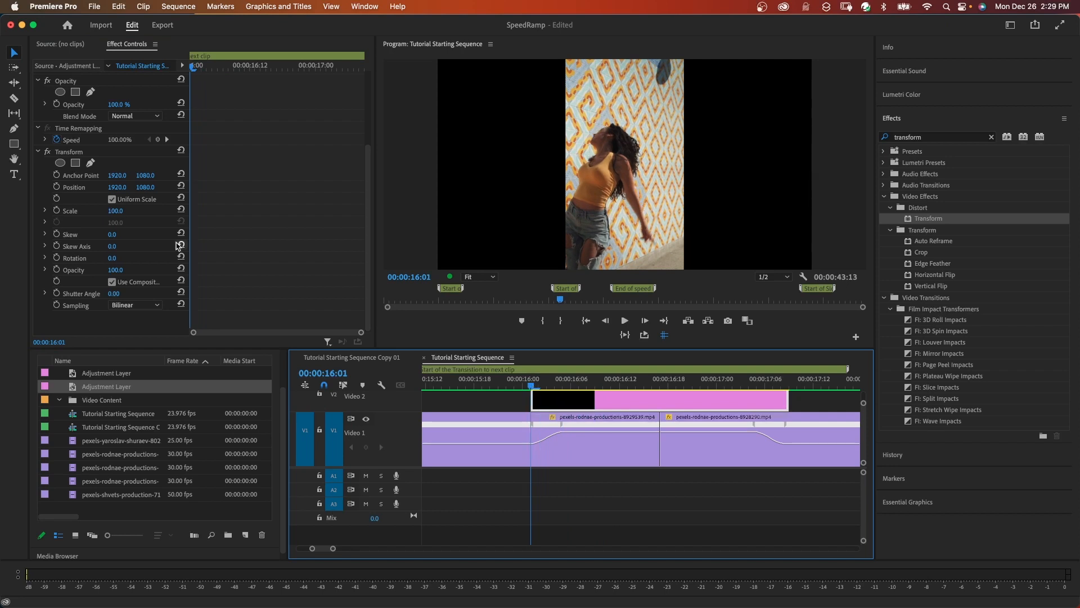
Start keyframes for the Transform effect's Position and Scale at 00:00:16:01 on the adjustment layer
left_click(235, 271)
left_click(56, 187)
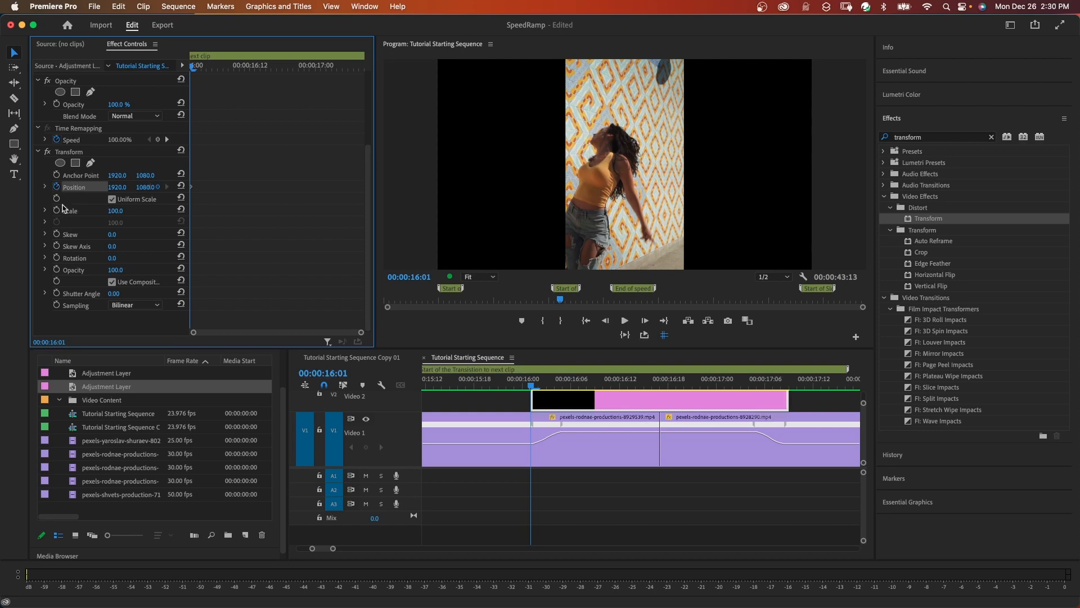
left_click(57, 211)
Keyframe the adjustment layer's Transform effect at 00:00:17:08 with Scale 123 and horizontal Position 1954
left_click_drag(743, 389, 780, 388)
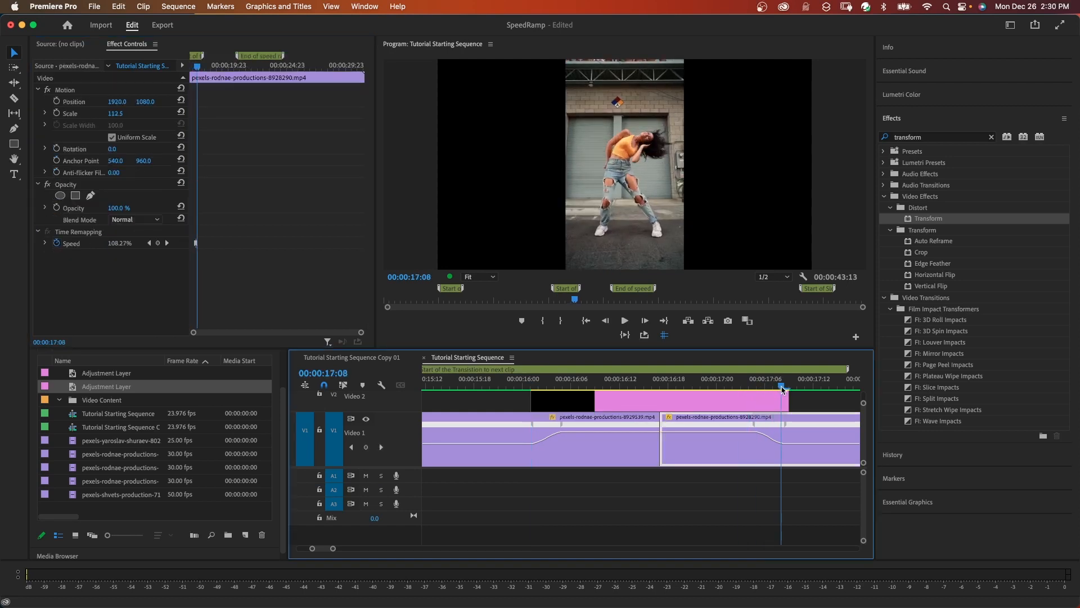
left_click(783, 393)
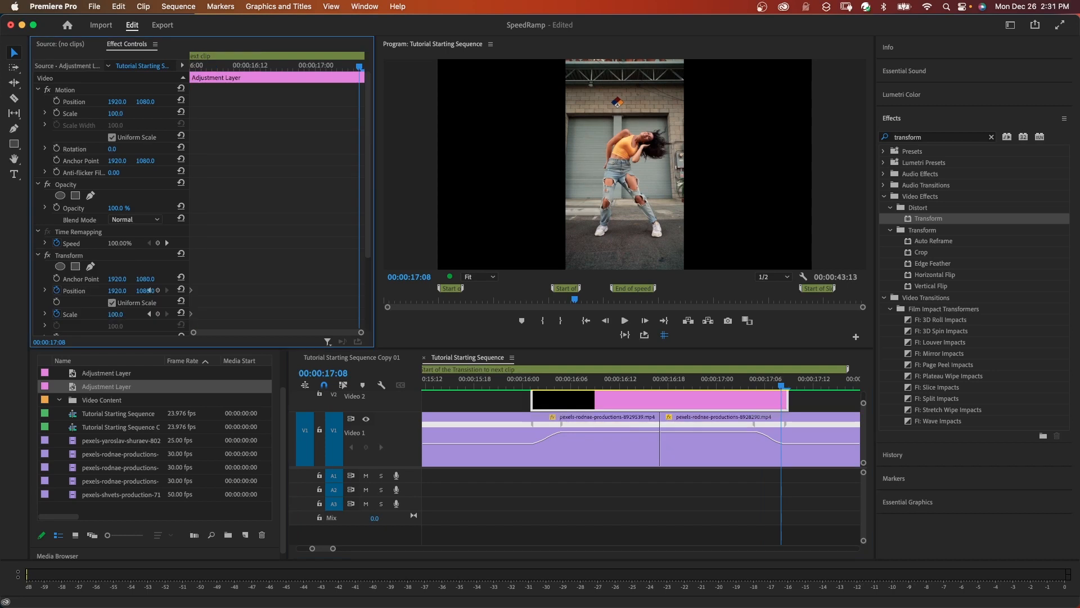
left_click_drag(115, 315, 136, 291)
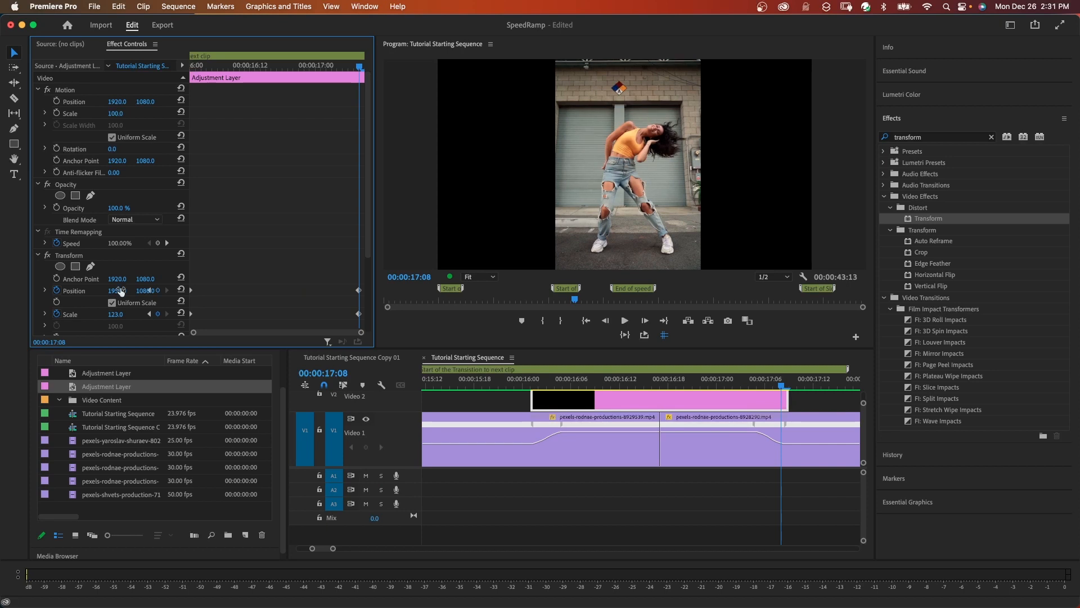
Set the Transform effect's Shutter Angle to 360 and render the sequence from In to Out
scroll(129, 291, "down", 4)
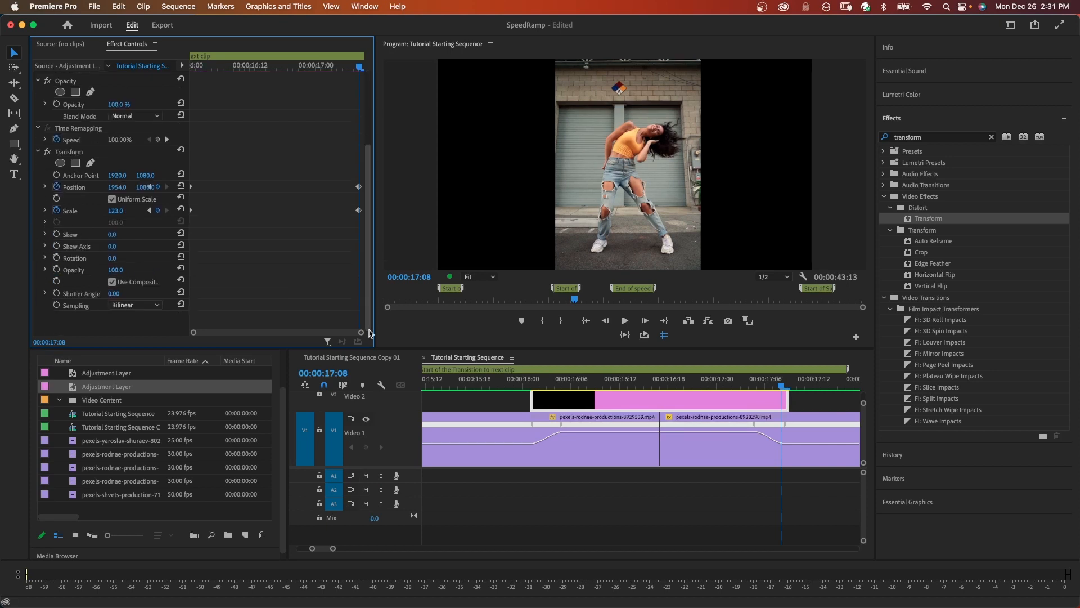
left_click(122, 292)
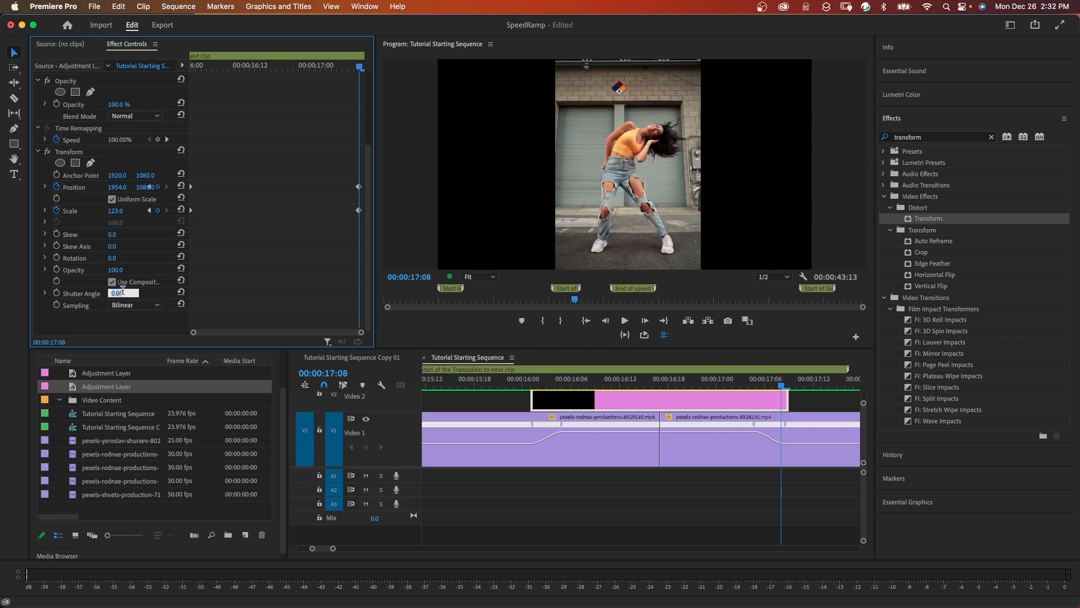
type("360")
key("Return")
left_click(167, 8)
left_click(189, 55)
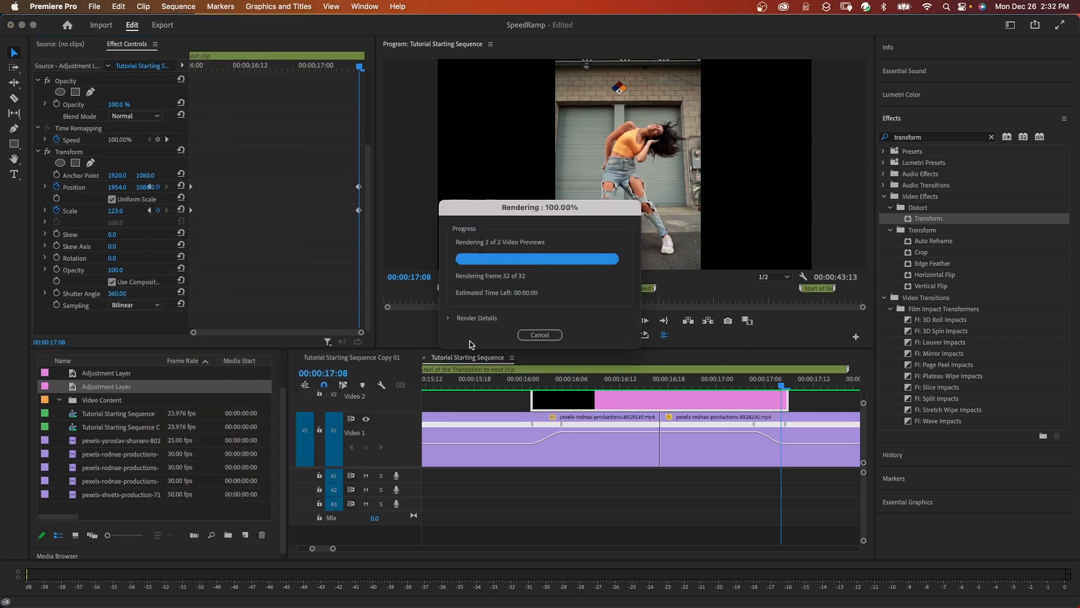
Apply Ease Out to the starting Position and Scale keyframes and Ease In to the ending pair
left_click_drag(195, 280, 197, 327)
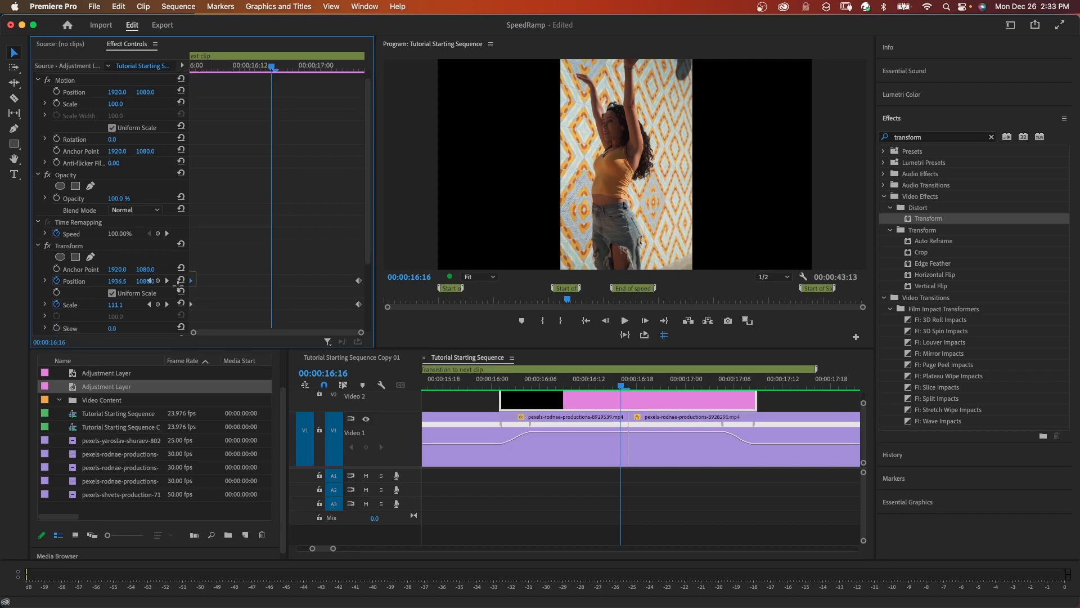
right_click(191, 280)
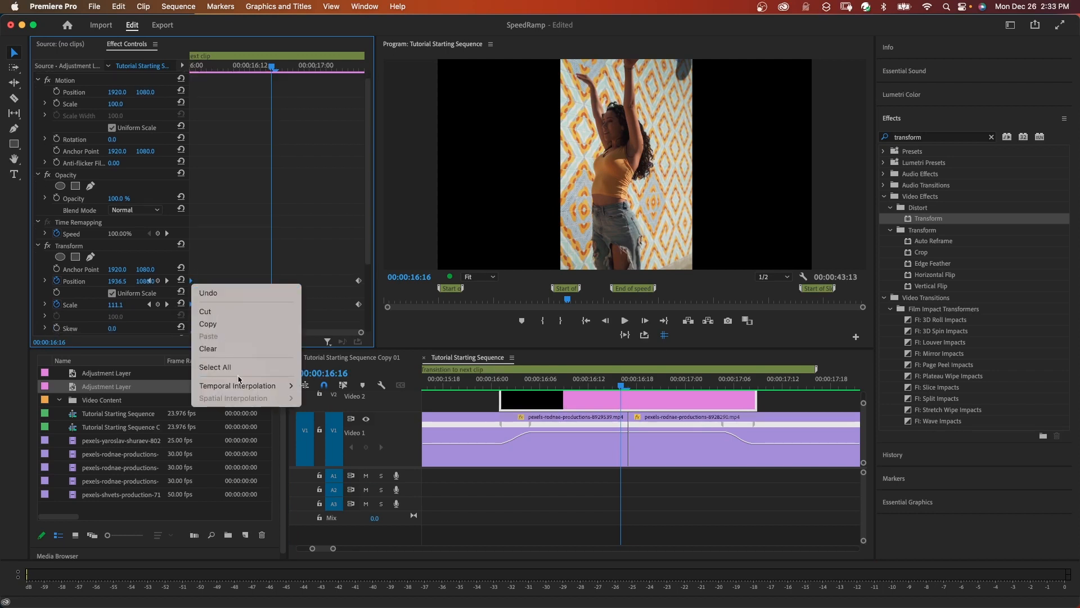
left_click(332, 467)
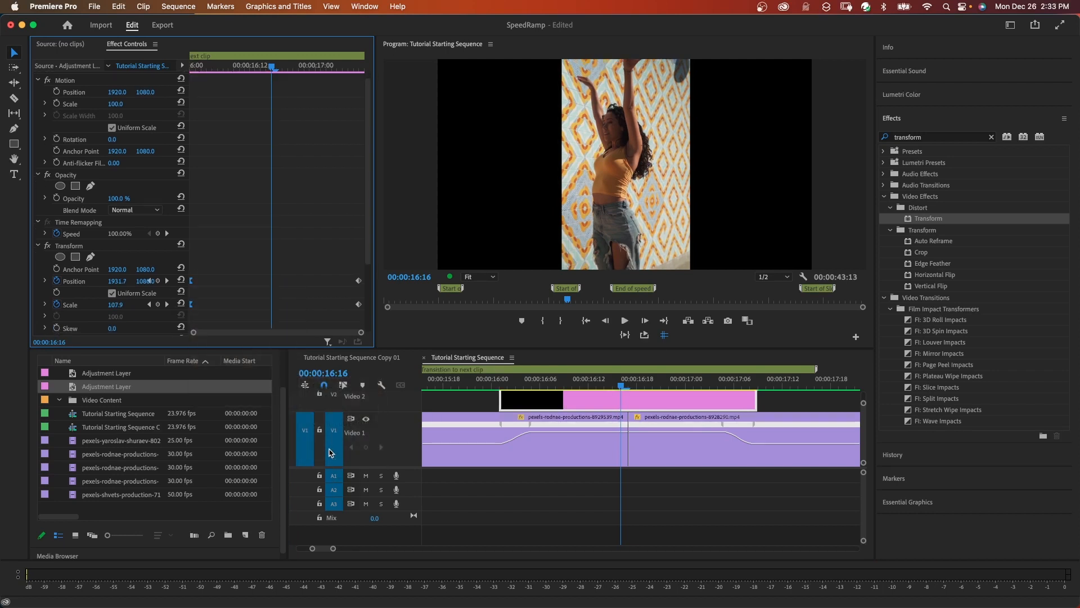
left_click_drag(338, 273, 363, 316)
right_click(359, 283)
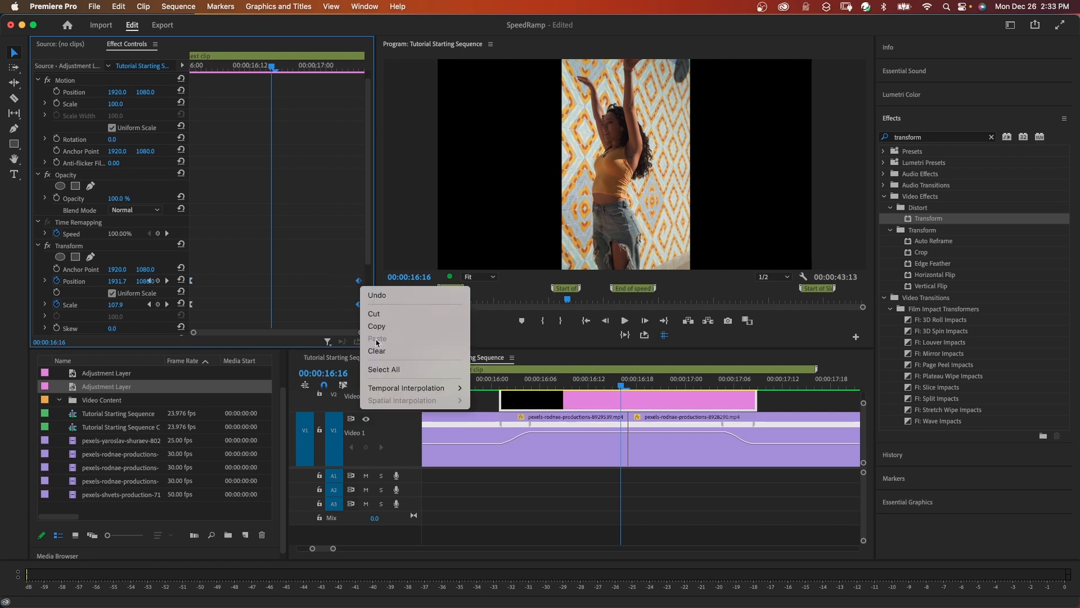
left_click(506, 450)
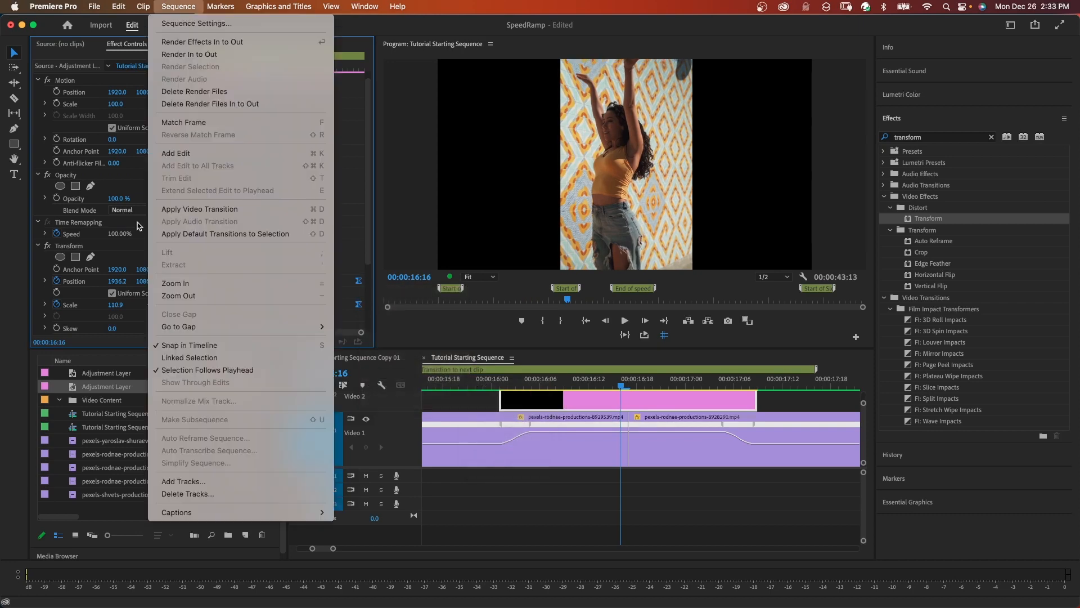
Render the sequence from In to Out and play the transition from 00:00:15:17 past the adjustment layer's end
left_click(185, 55)
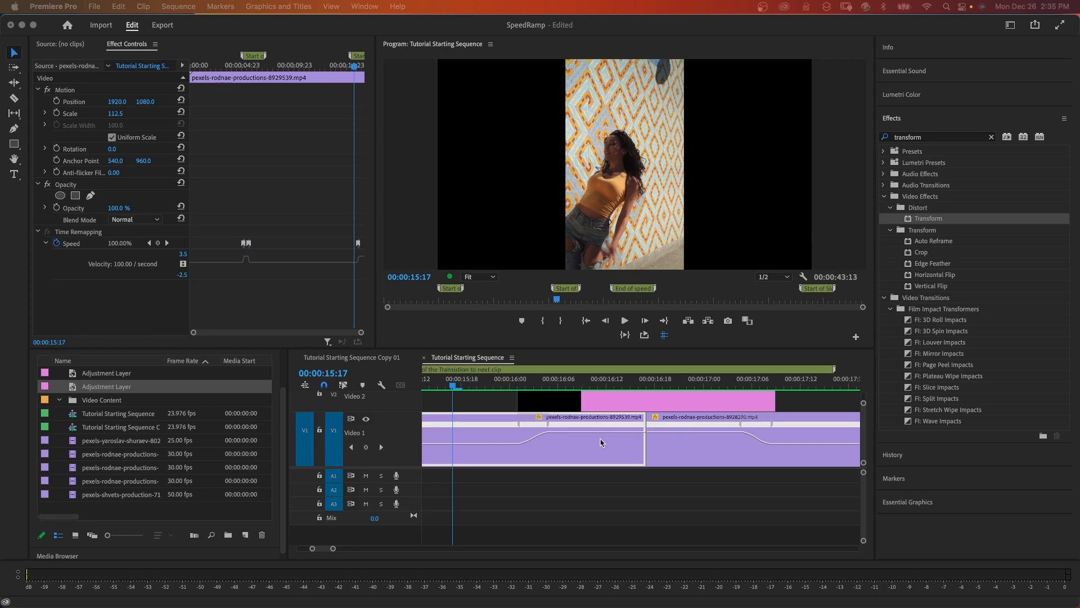
left_click(609, 402)
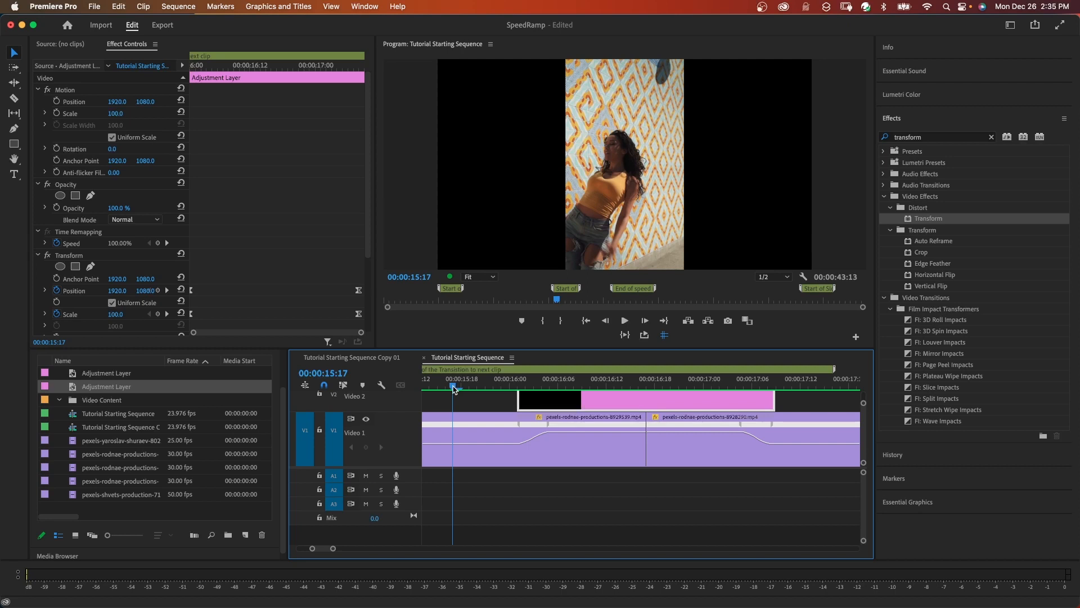
key("space")
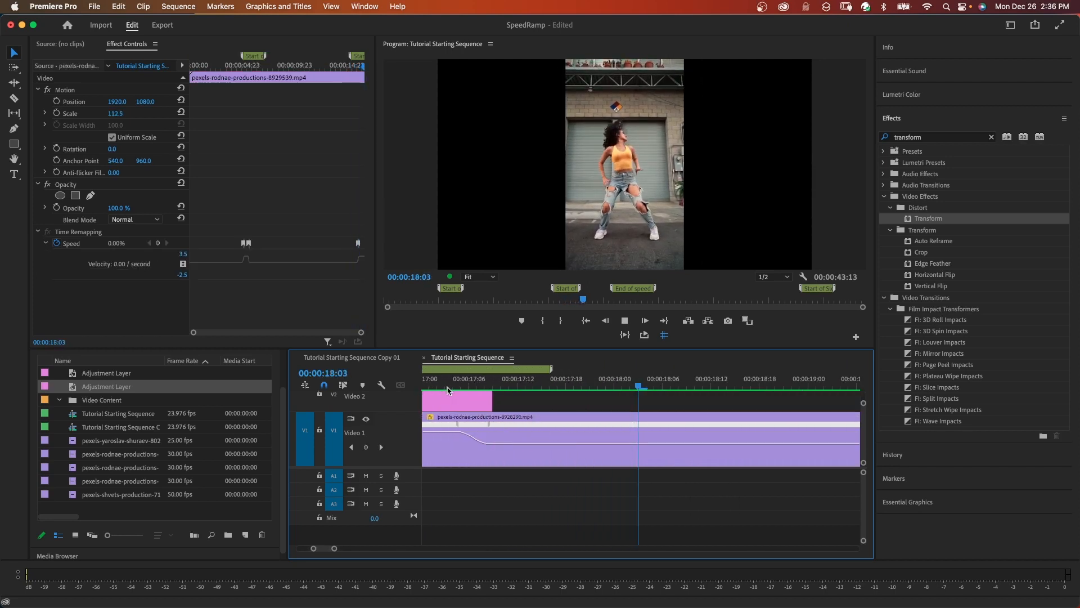
key("space")
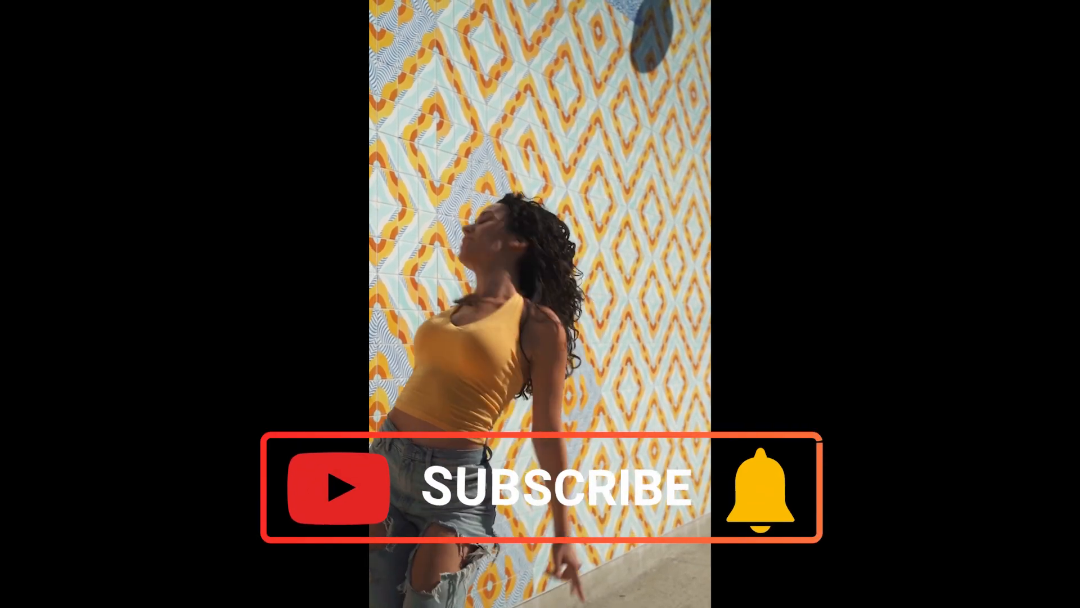